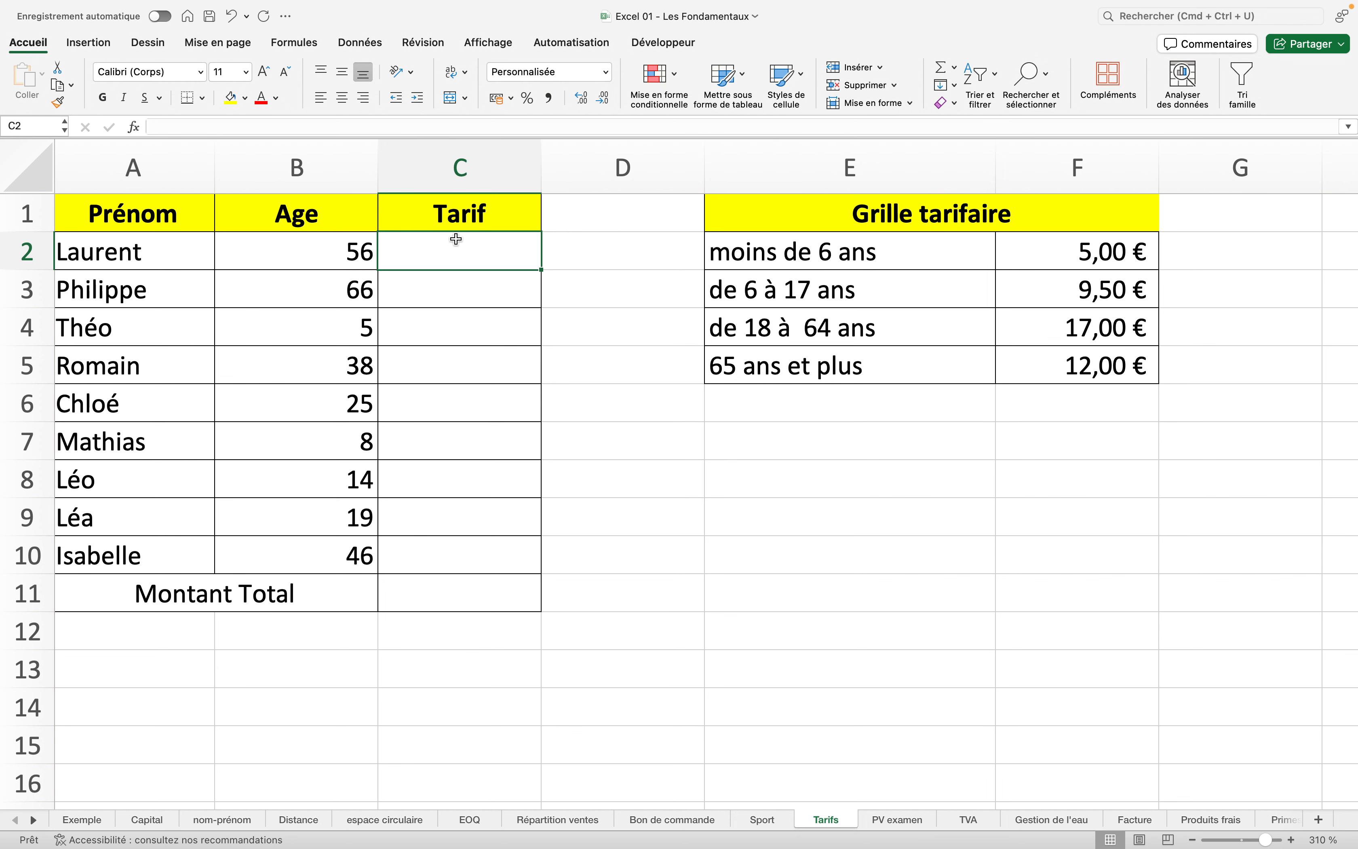
Start a SI.CONDITIONS formula in C2 with B2<6 as its first logical test
type("=")
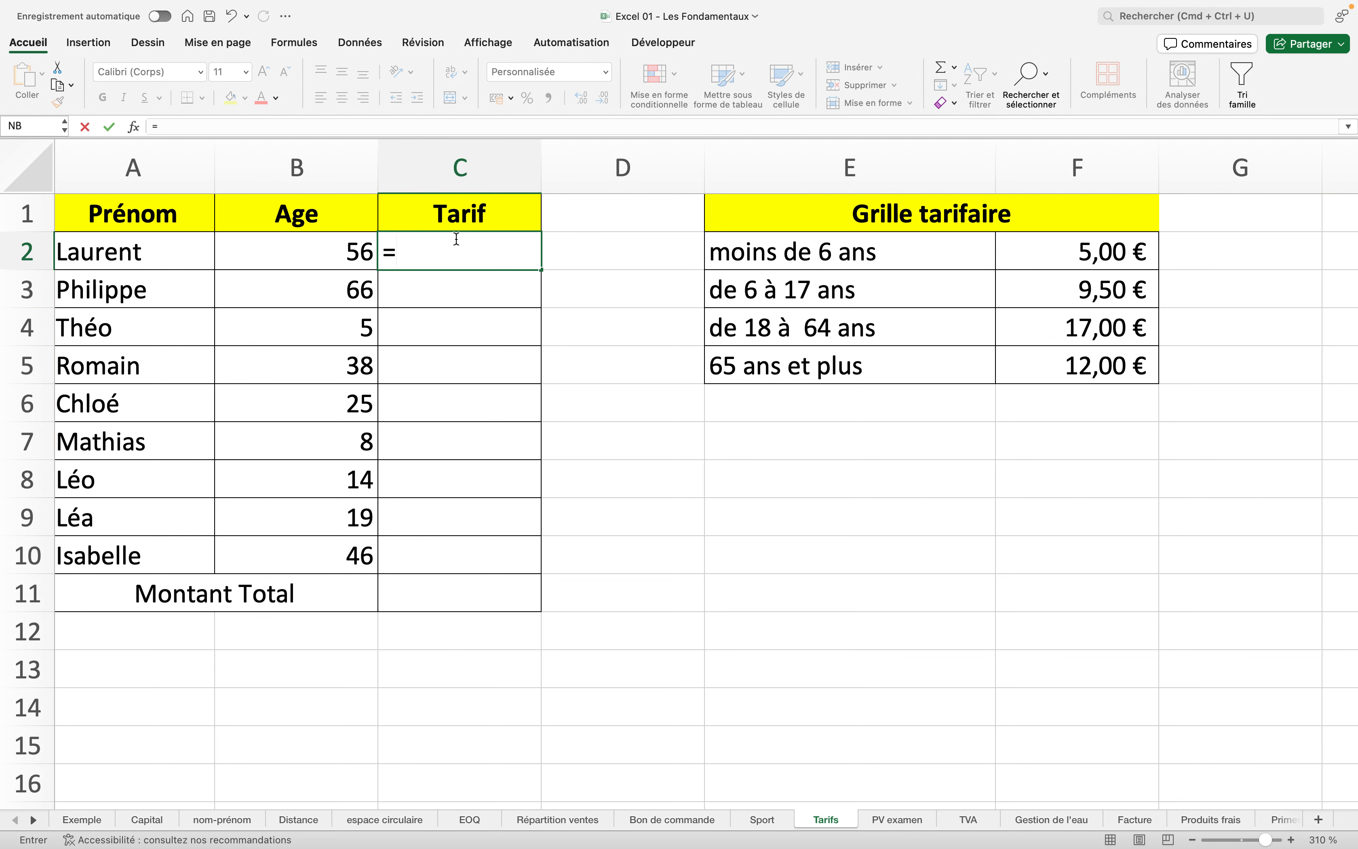
type("si.")
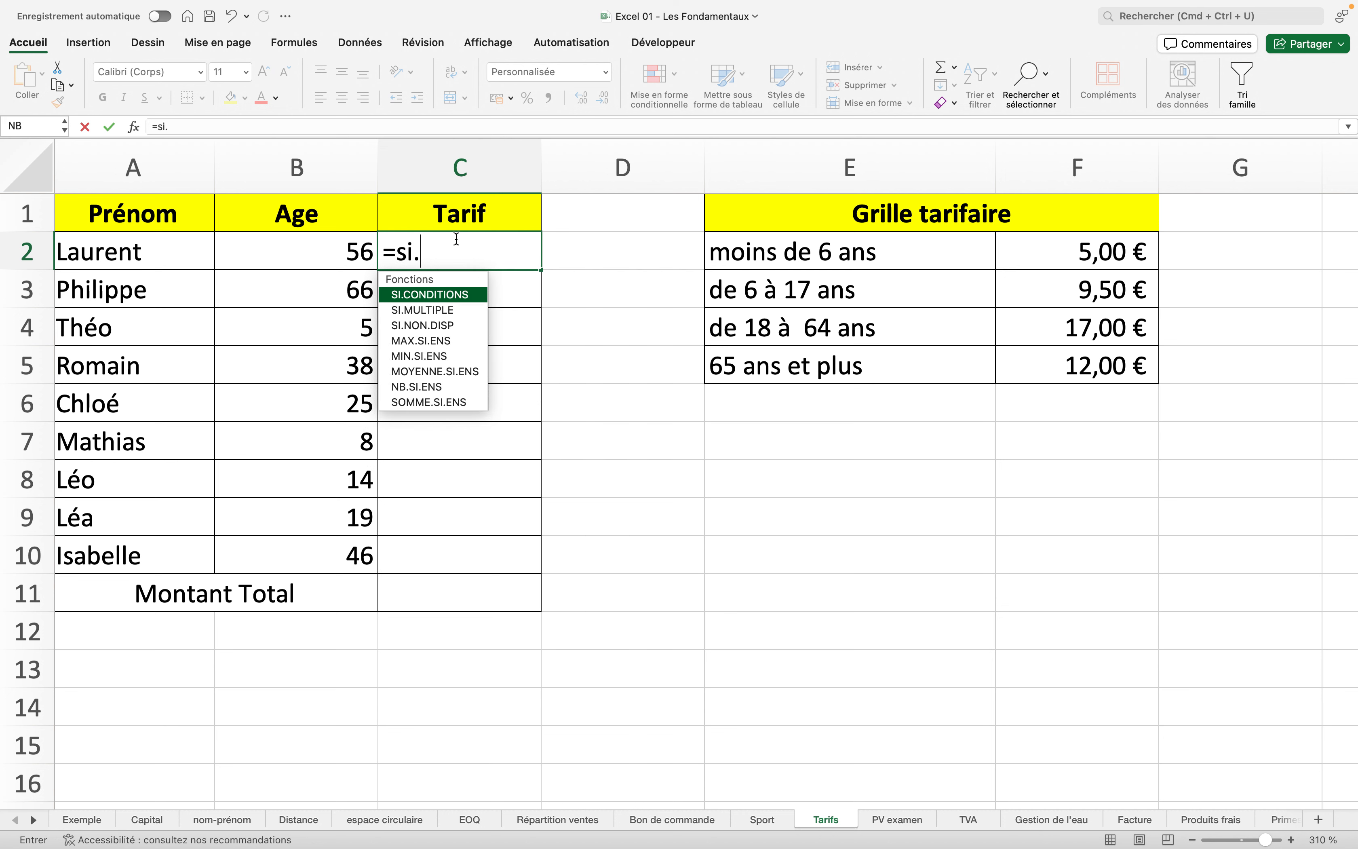
type("conditio")
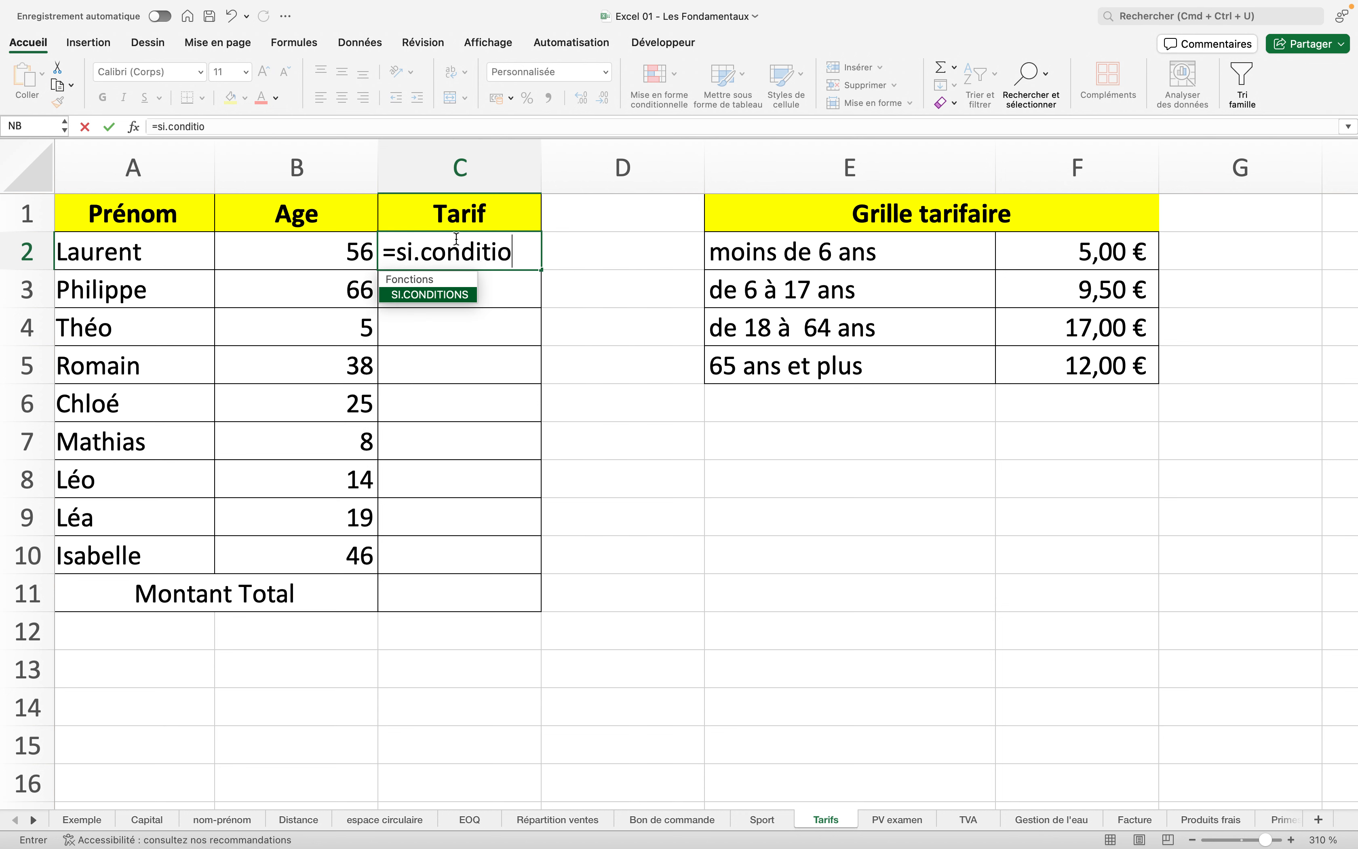
type("ns(")
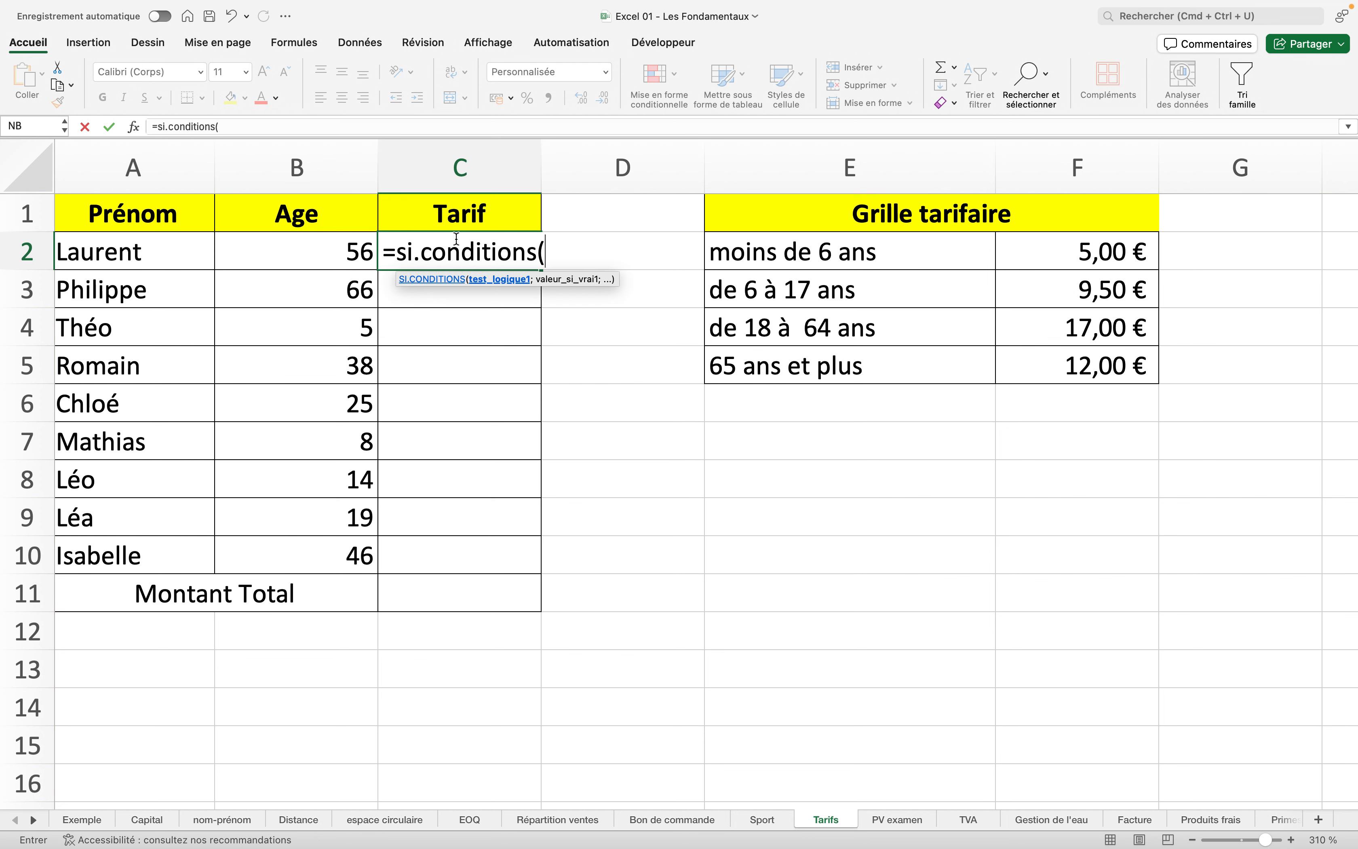
left_click(289, 254)
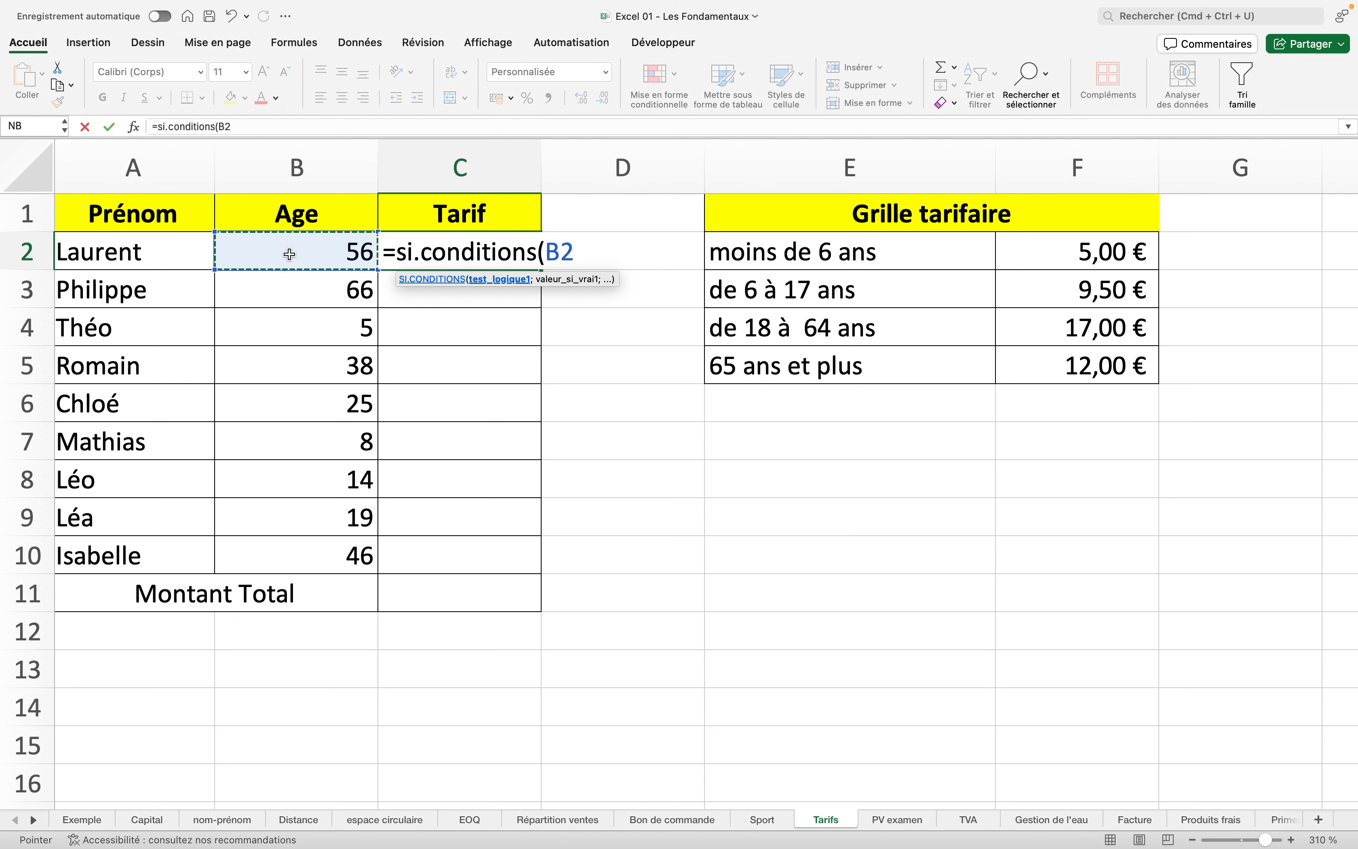
type("<")
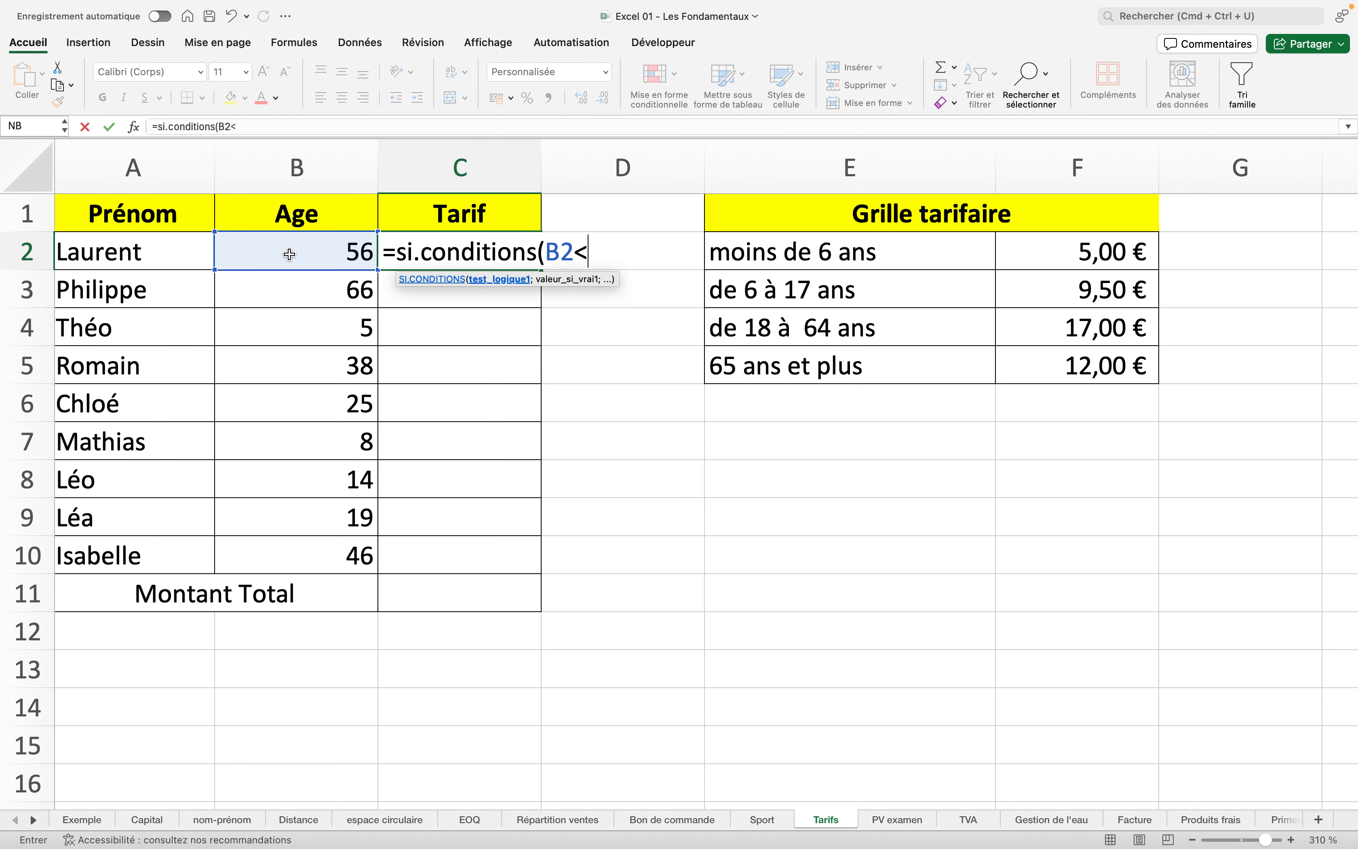
type("6;")
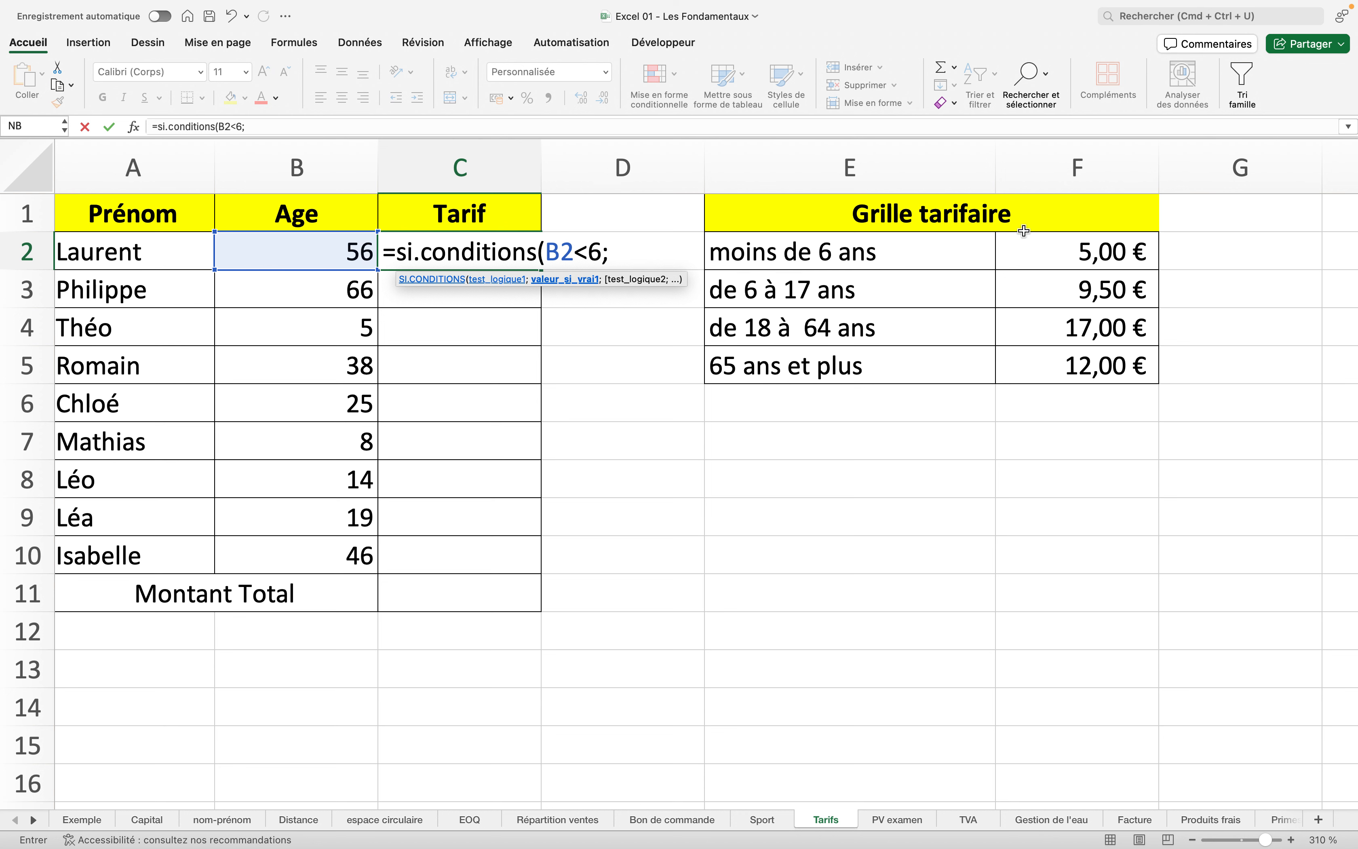
Return the under-6 price for the first test using the absolute reference $F$2
left_click(1055, 258)
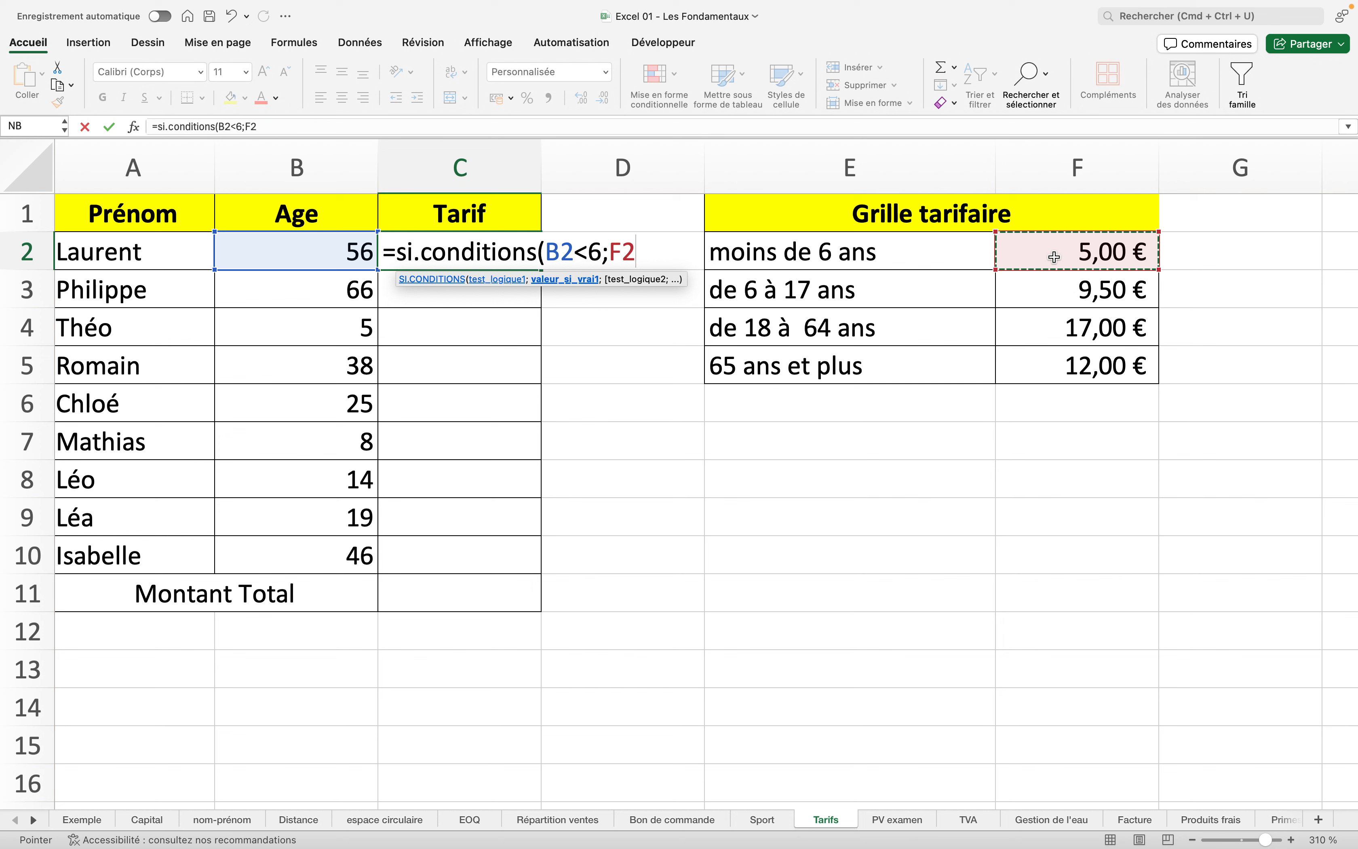
key("BackSpace")
key("BackSpace")
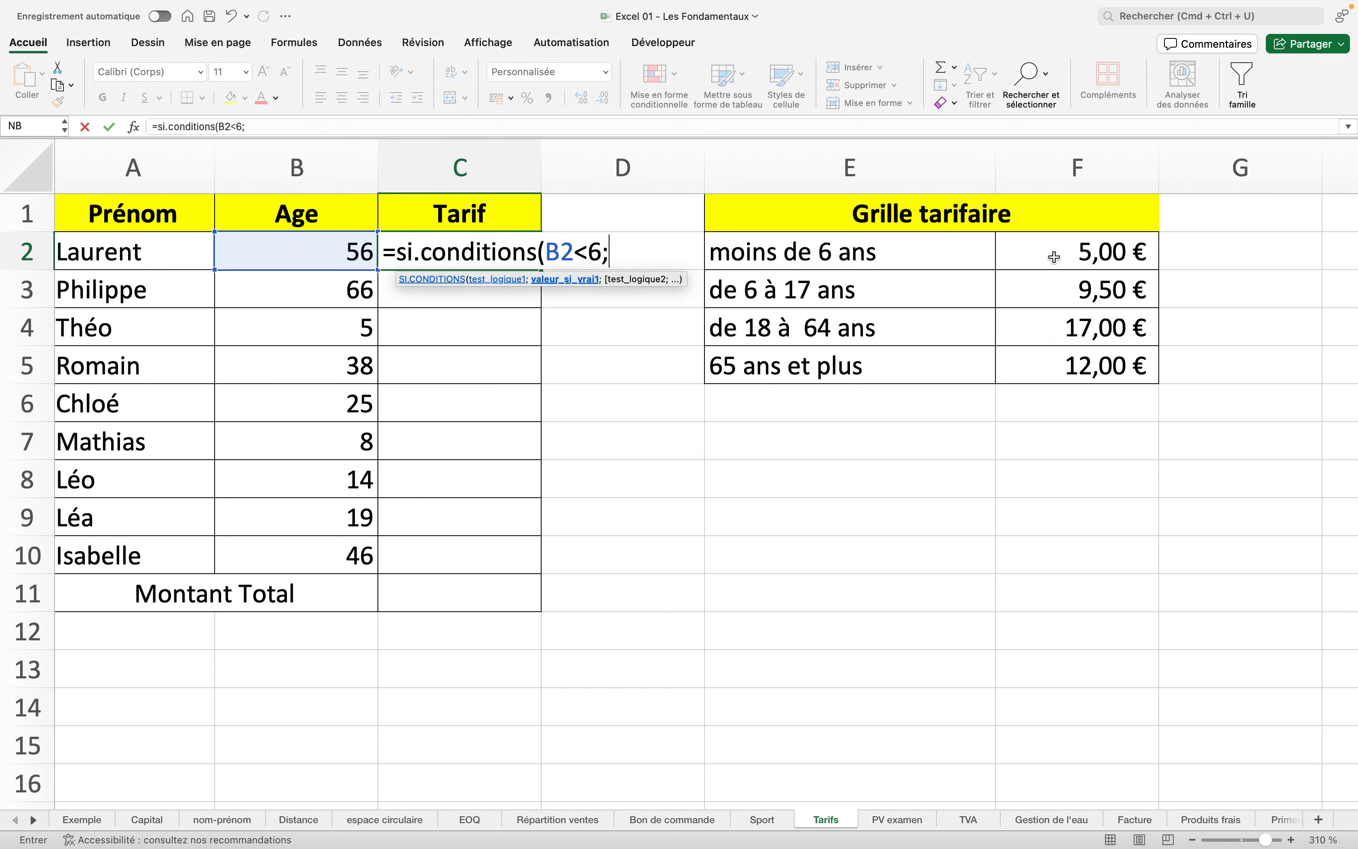
type("$F$2")
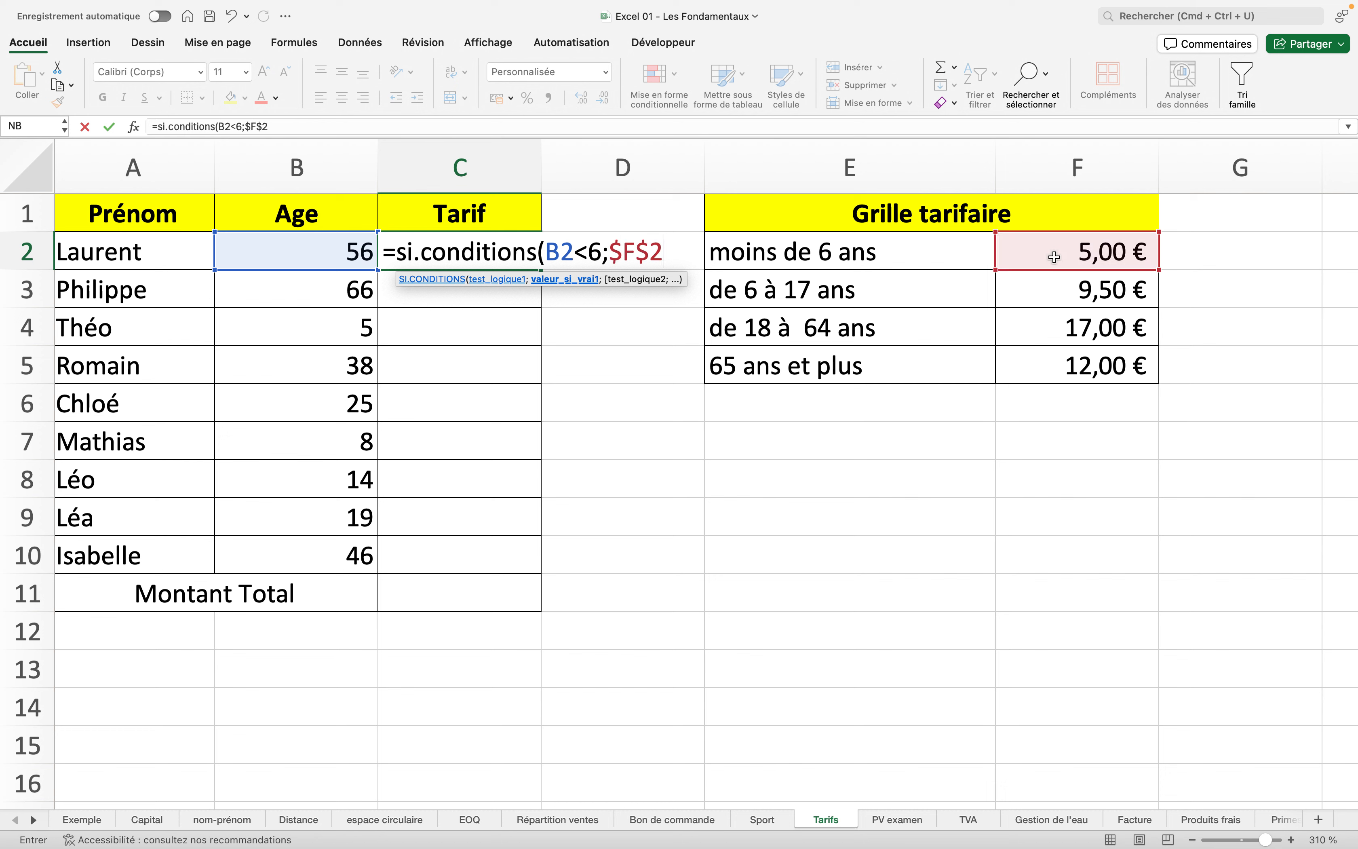
type(";")
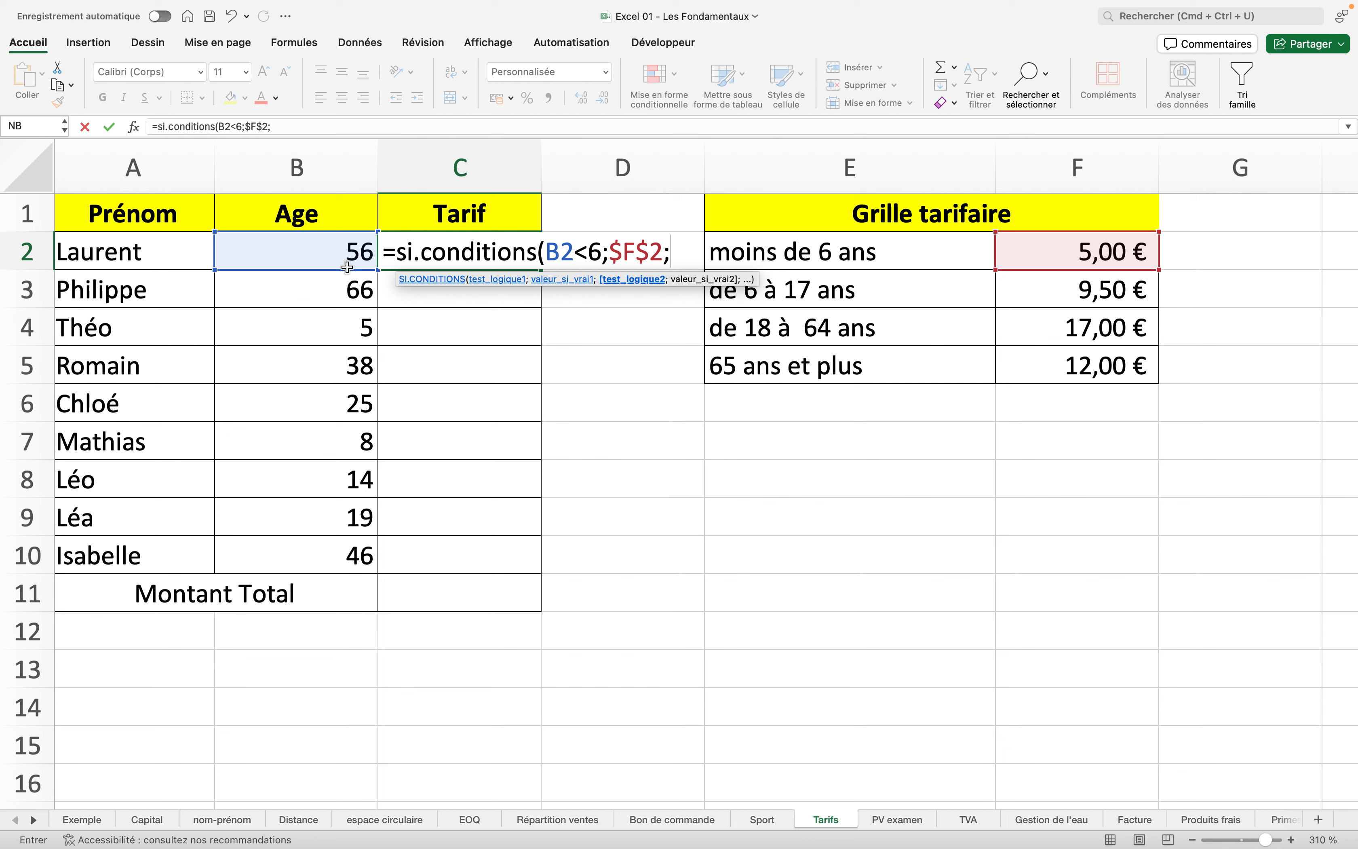
Add B2<18 as the second logical test of the C2 formula
type("<")
key("BackSpace")
left_click(354, 241)
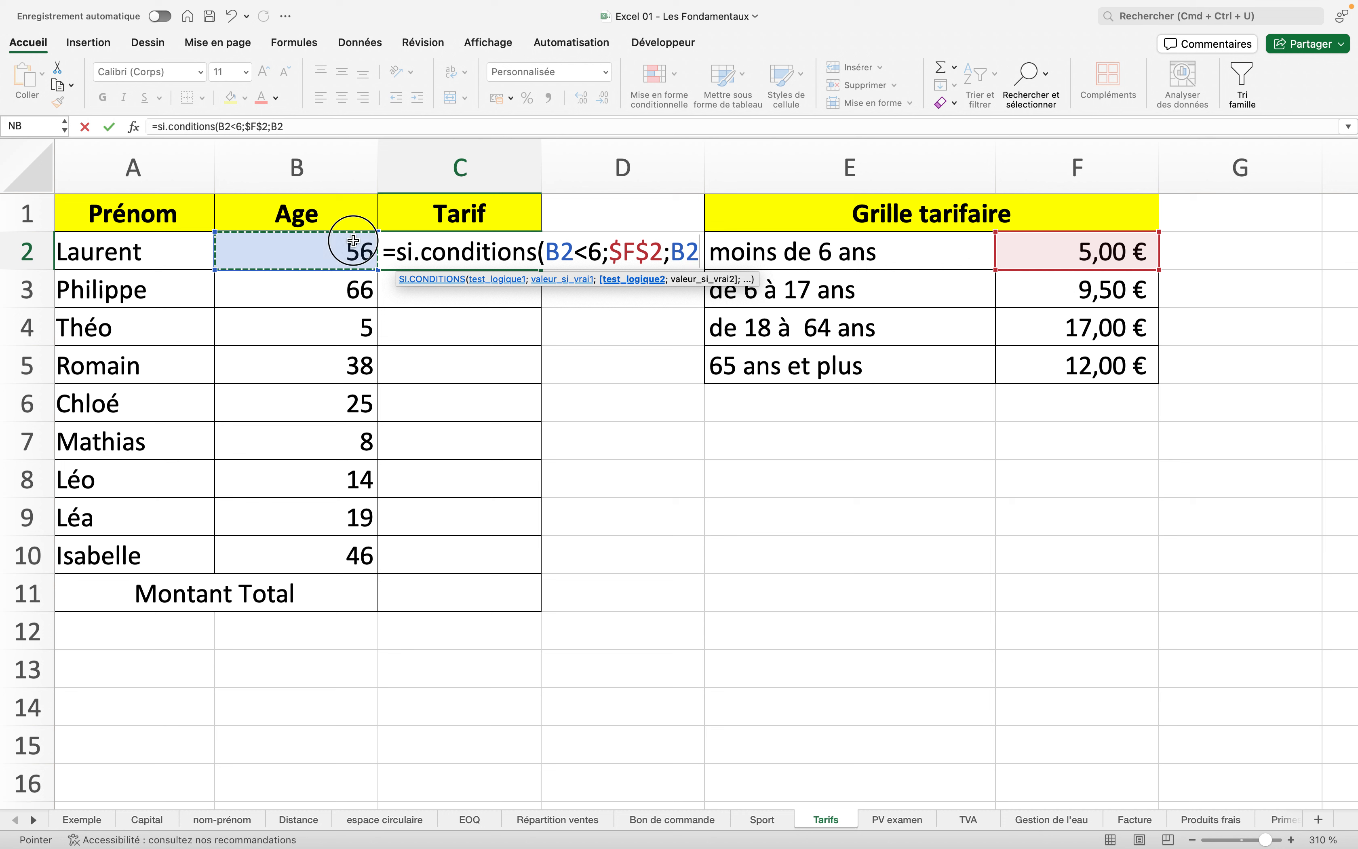
type("<")
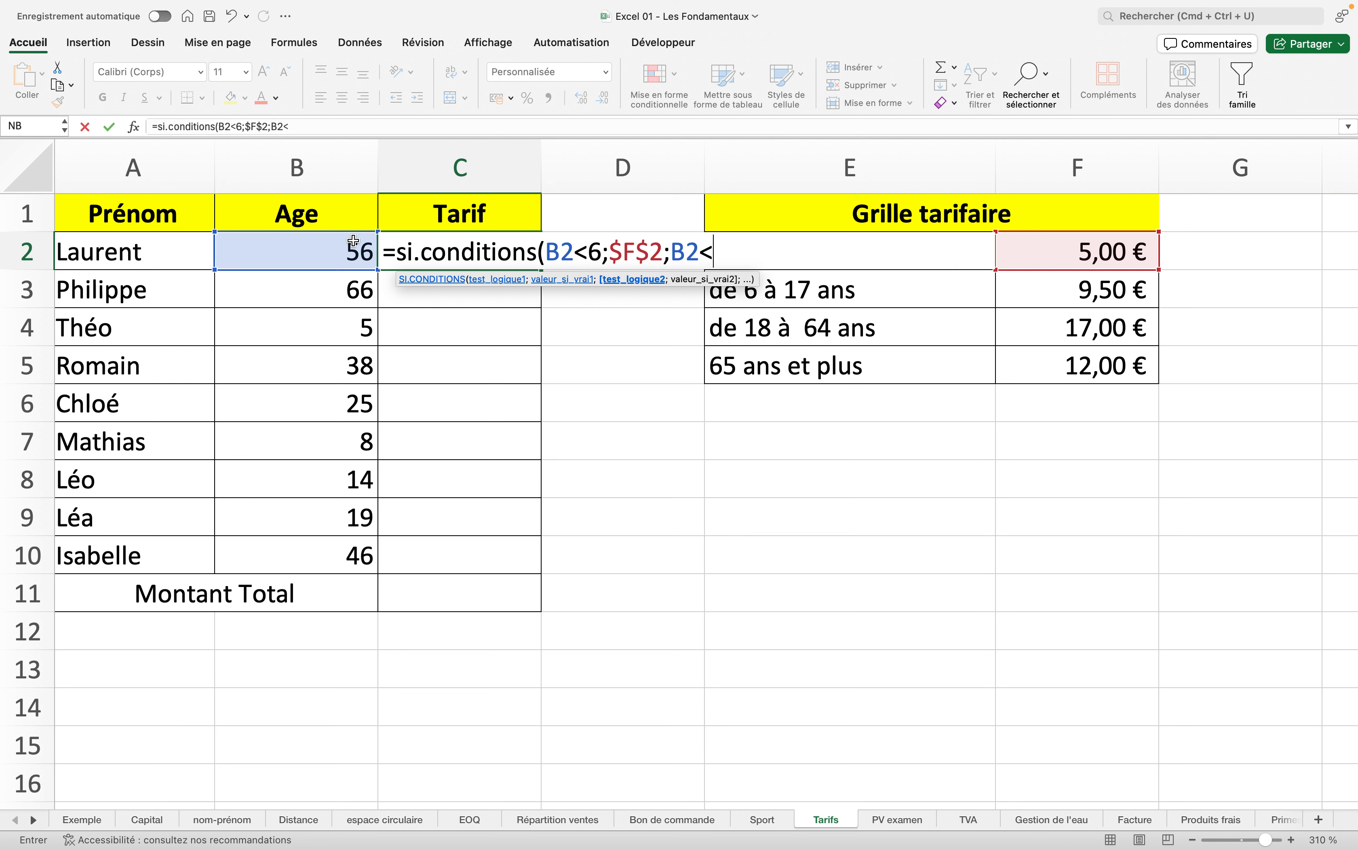
type("18")
type(";")
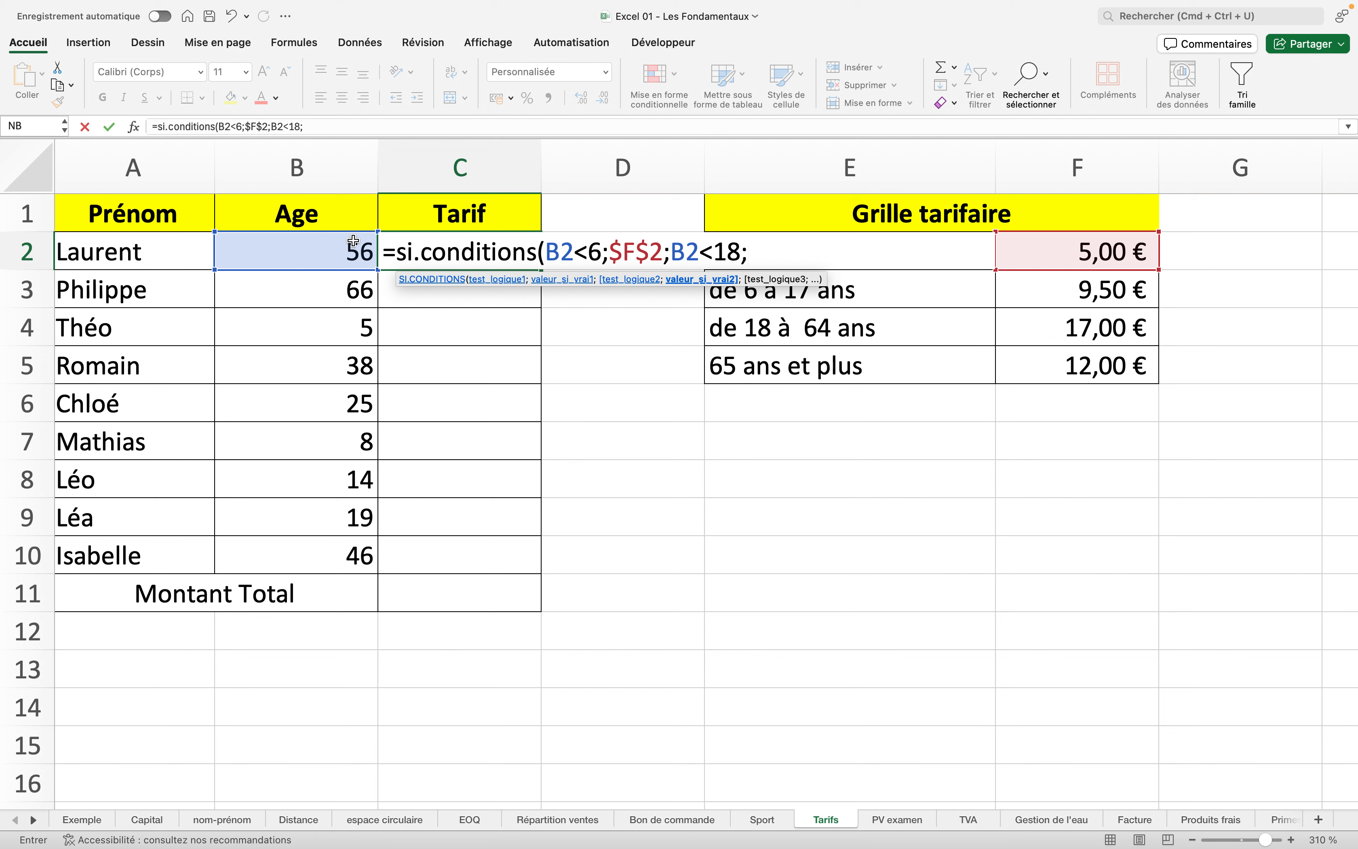
Return the price for ages 6 to 17 for the second test using the absolute reference $F$3
left_click(1073, 303)
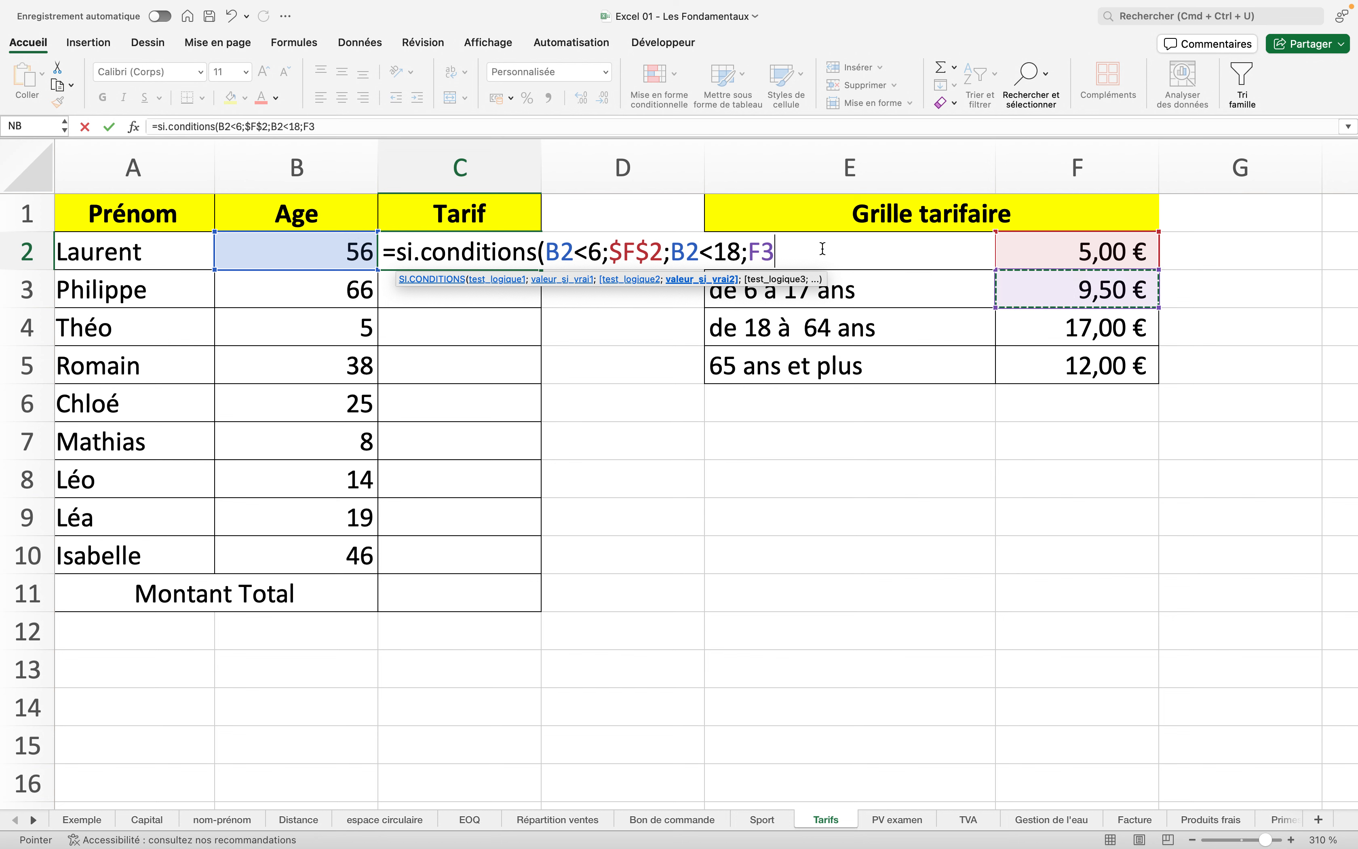
left_click(749, 248)
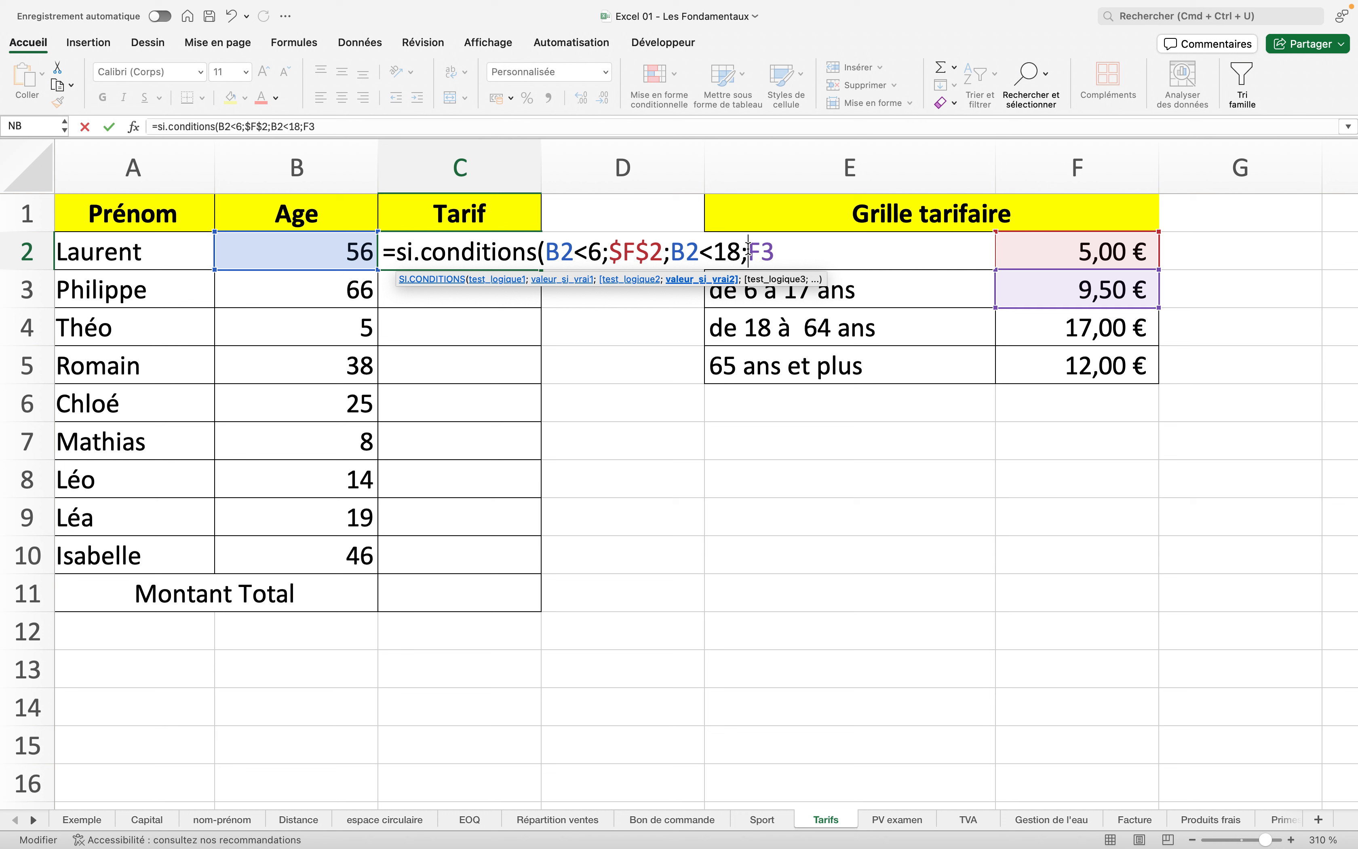
type("$")
left_click(773, 249)
type("$F$")
left_click(804, 250)
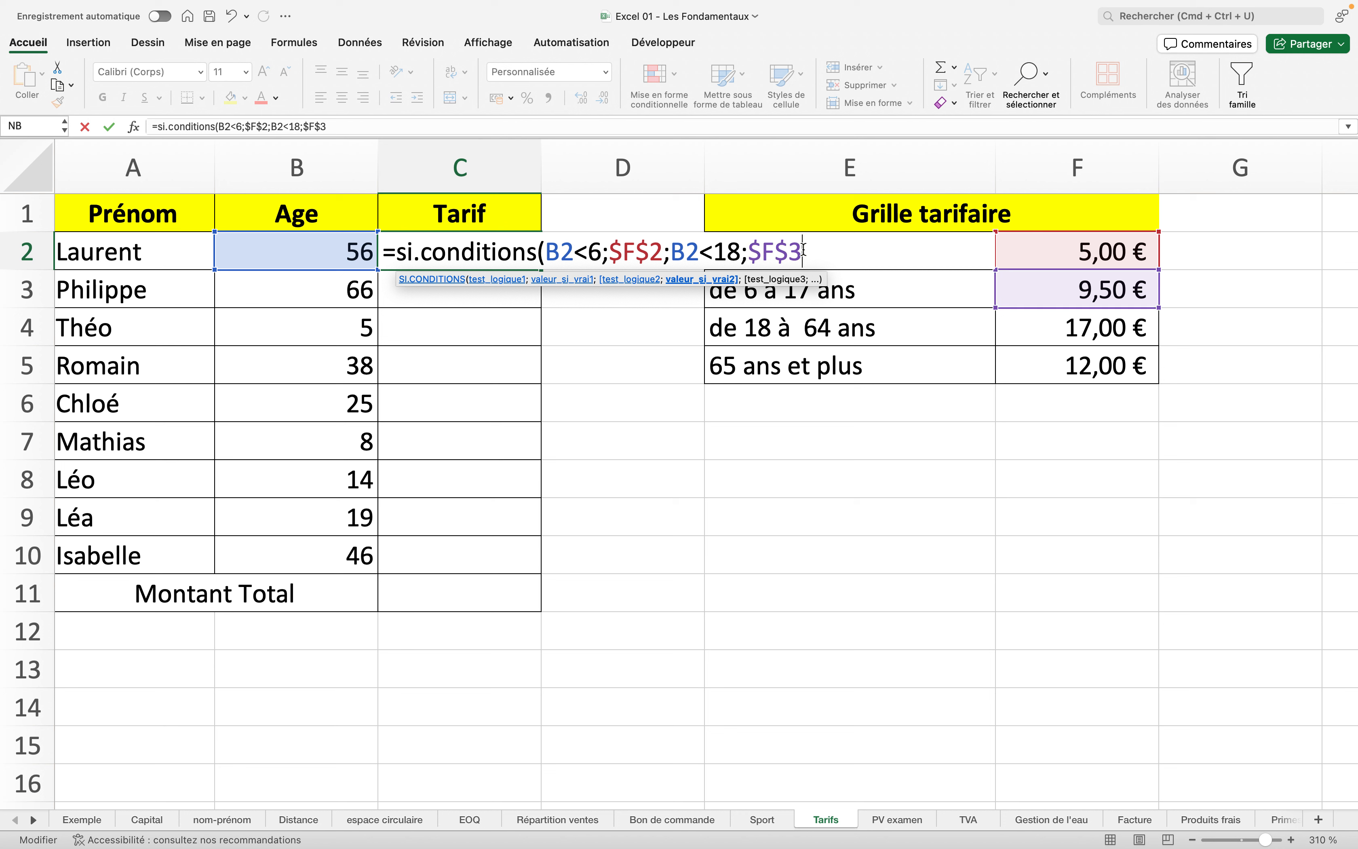
type(";")
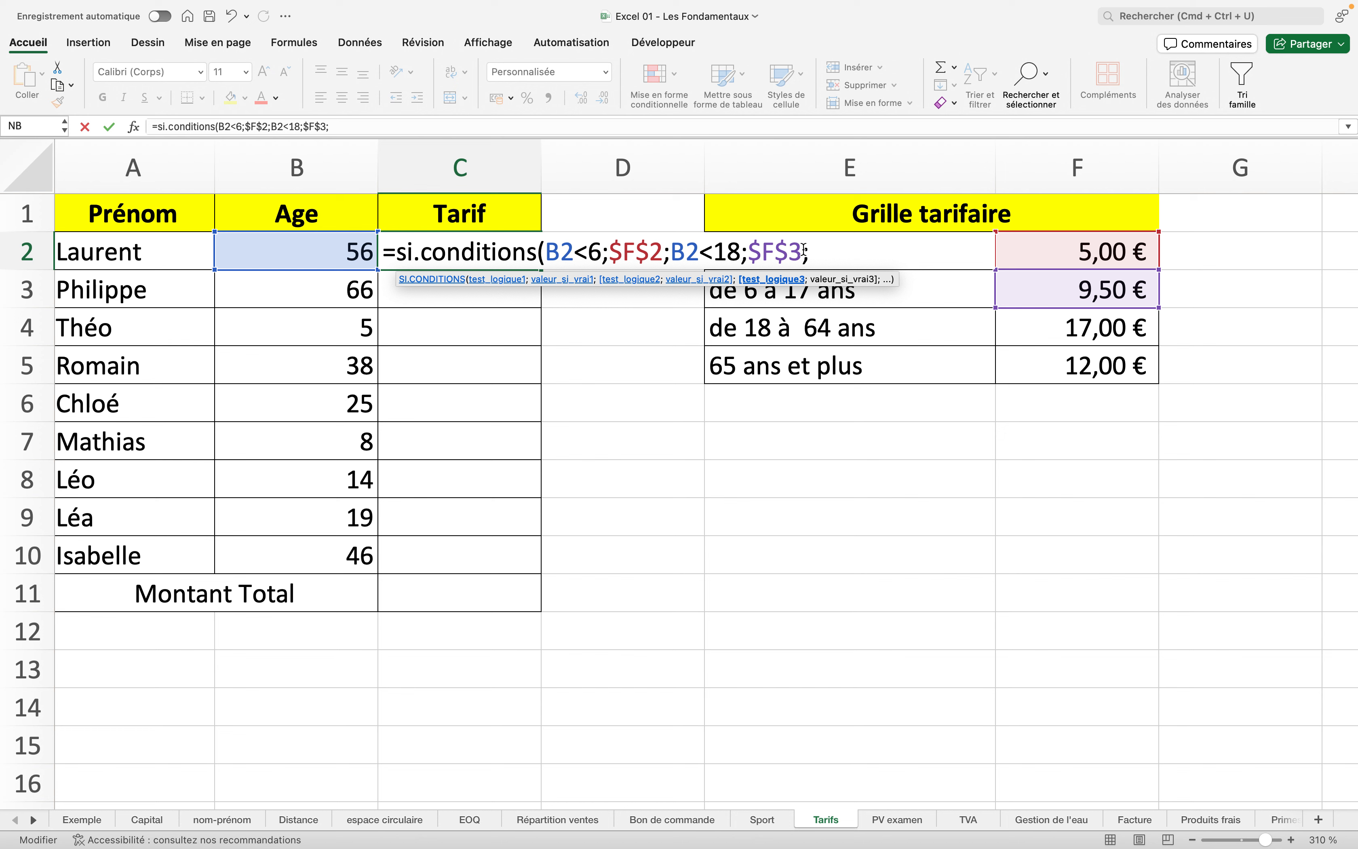
Add B2<65 as the third logical test of the C2 formula
left_click(351, 251)
type("<")
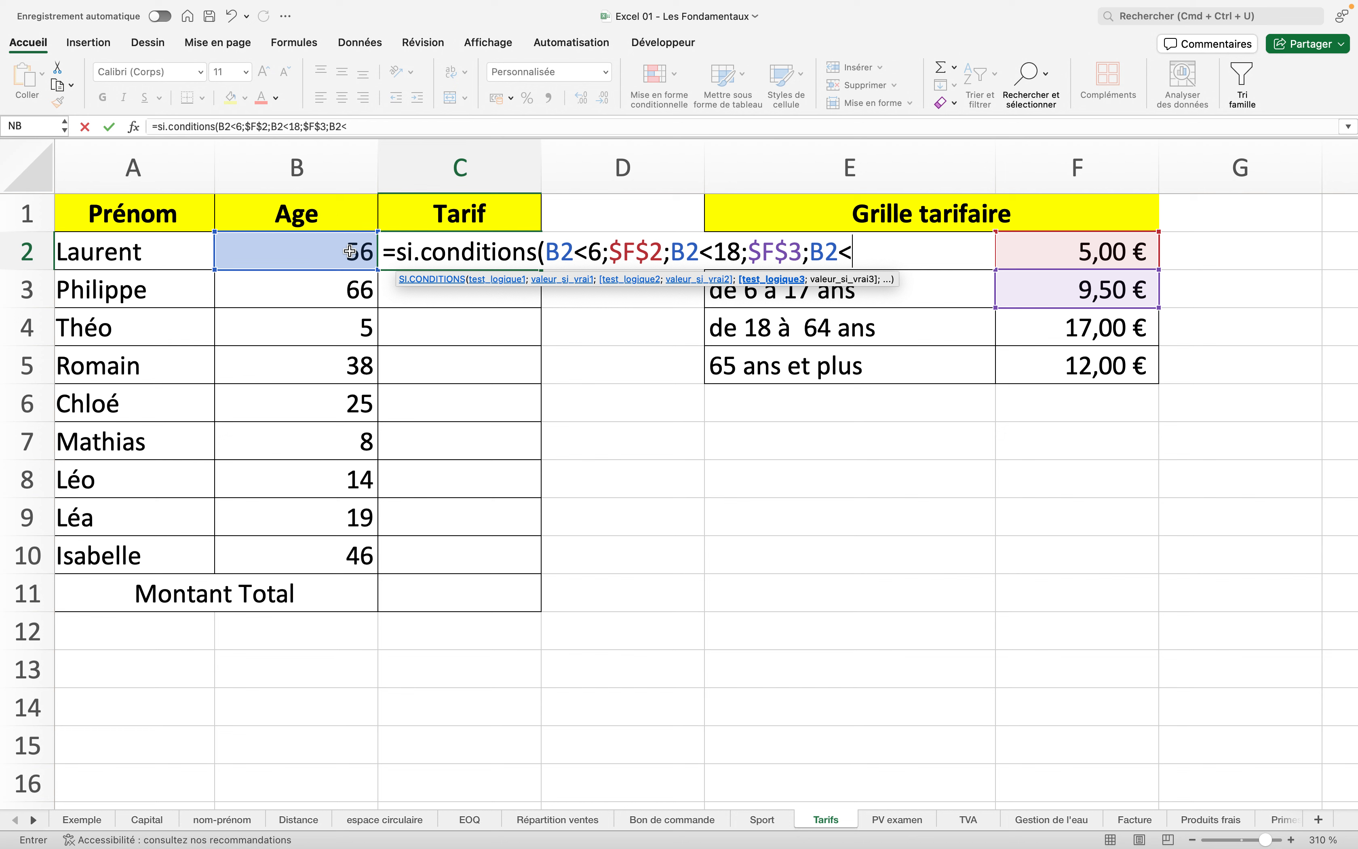
type("65;")
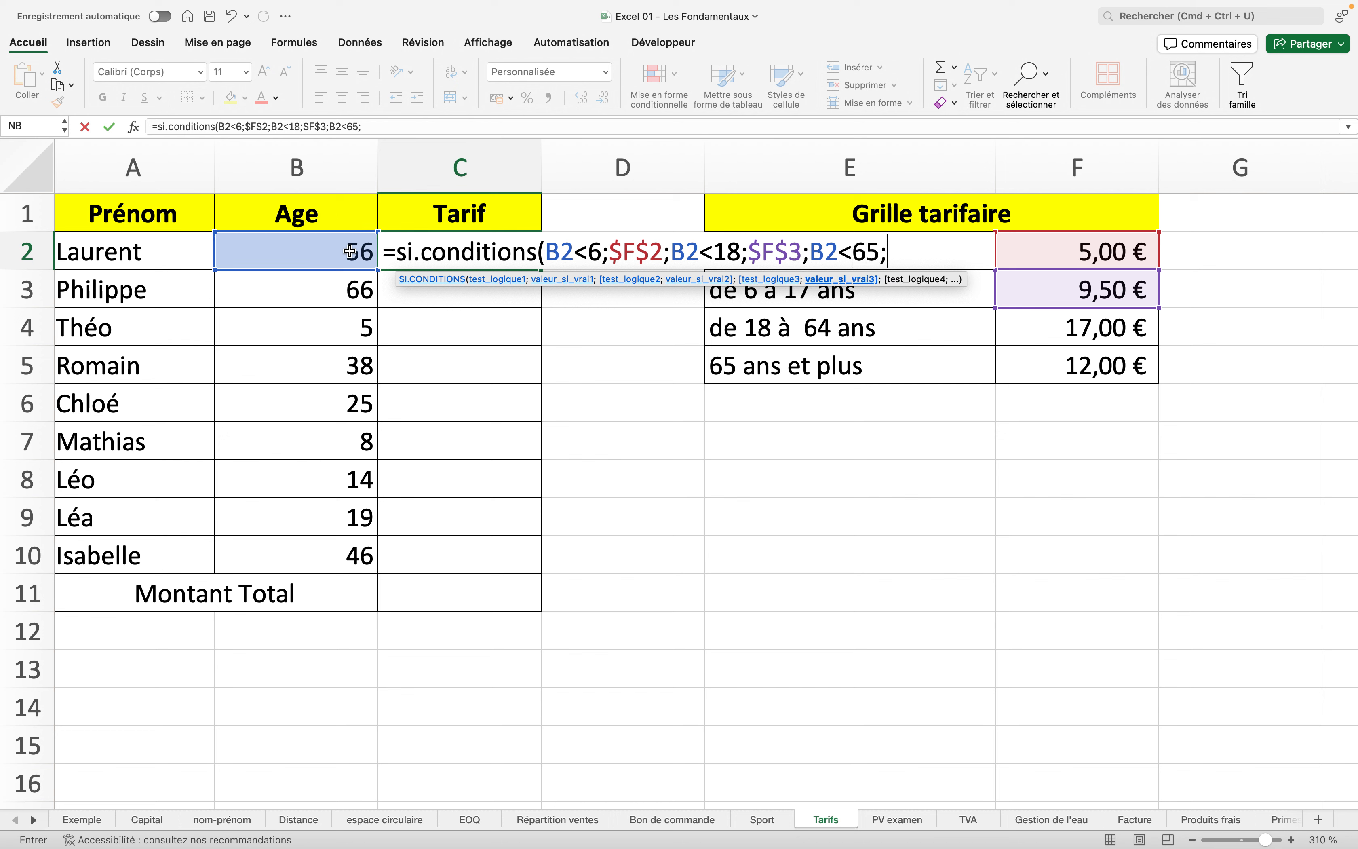
Return the price for ages 18 to 64 for the third test using the absolute reference $F$4
left_click(1047, 323)
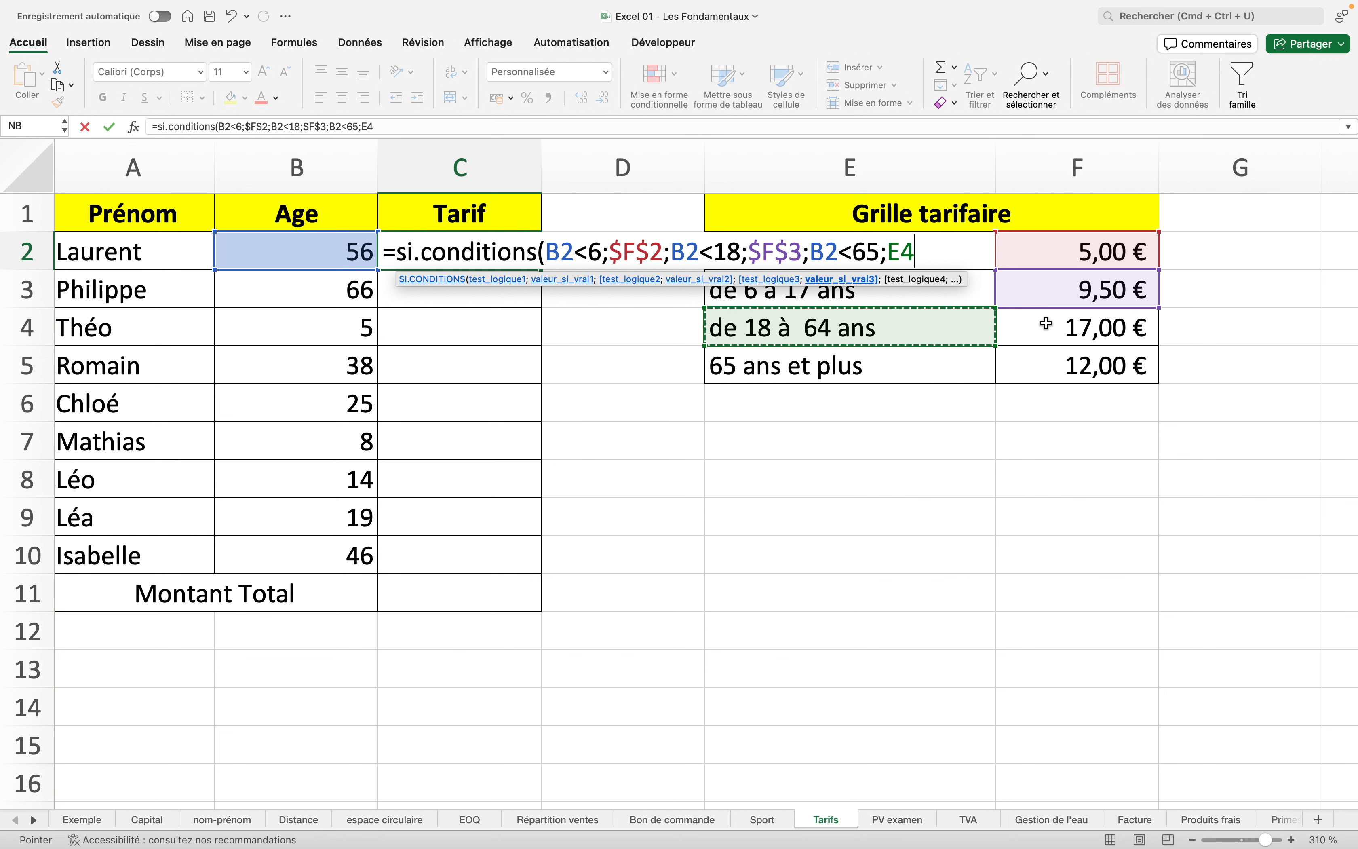
left_click(1046, 324)
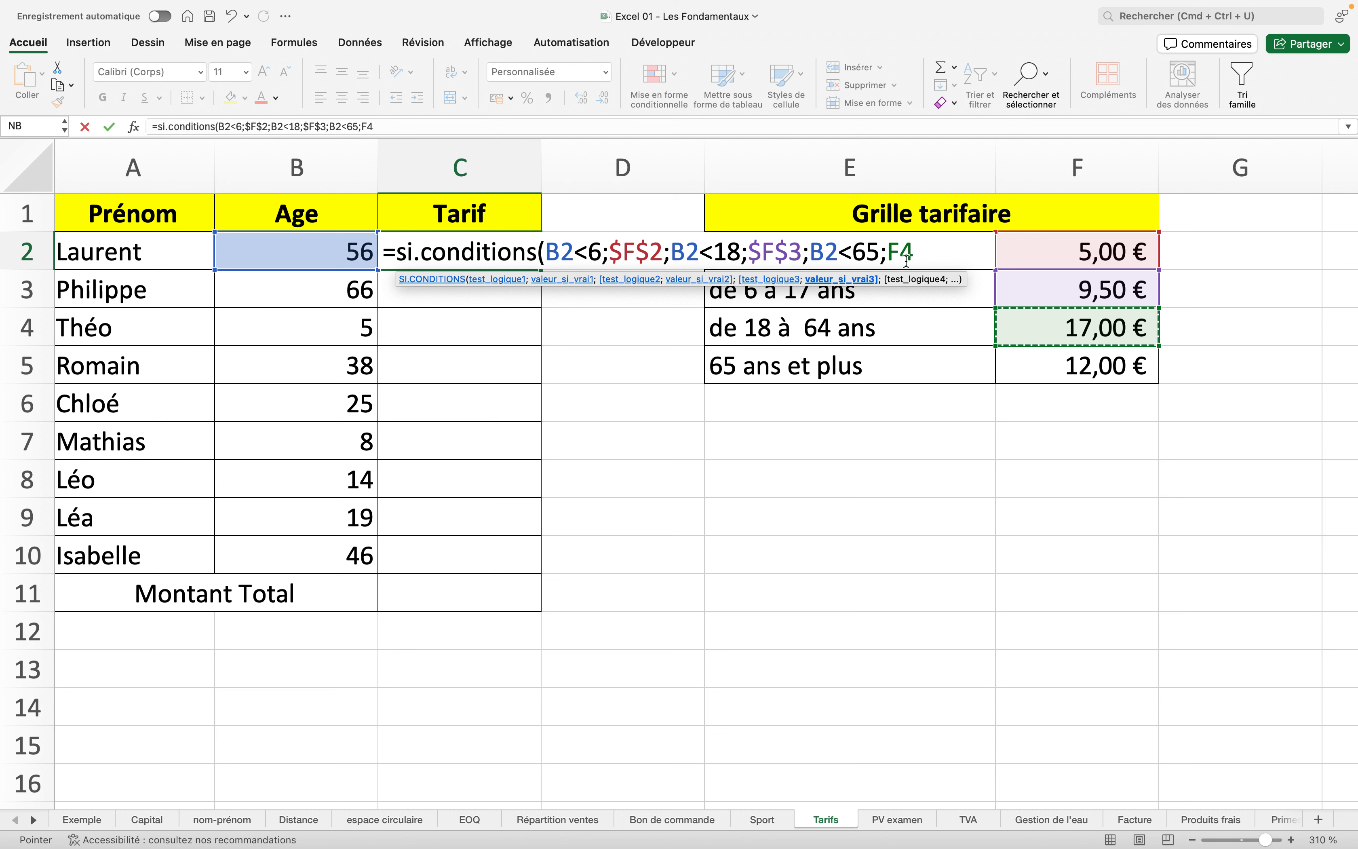
left_click(888, 253)
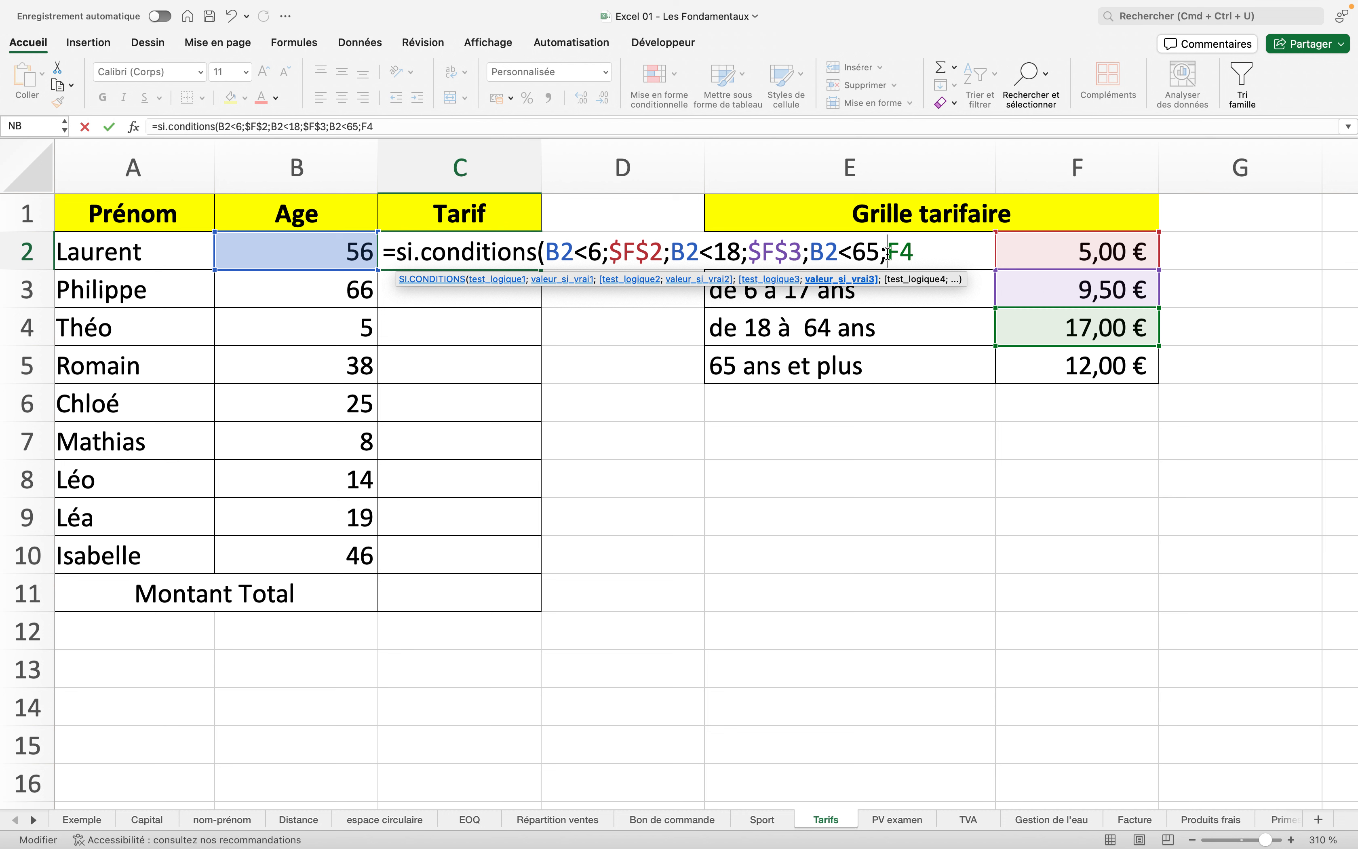
type("$")
left_click(913, 251)
type("$F$")
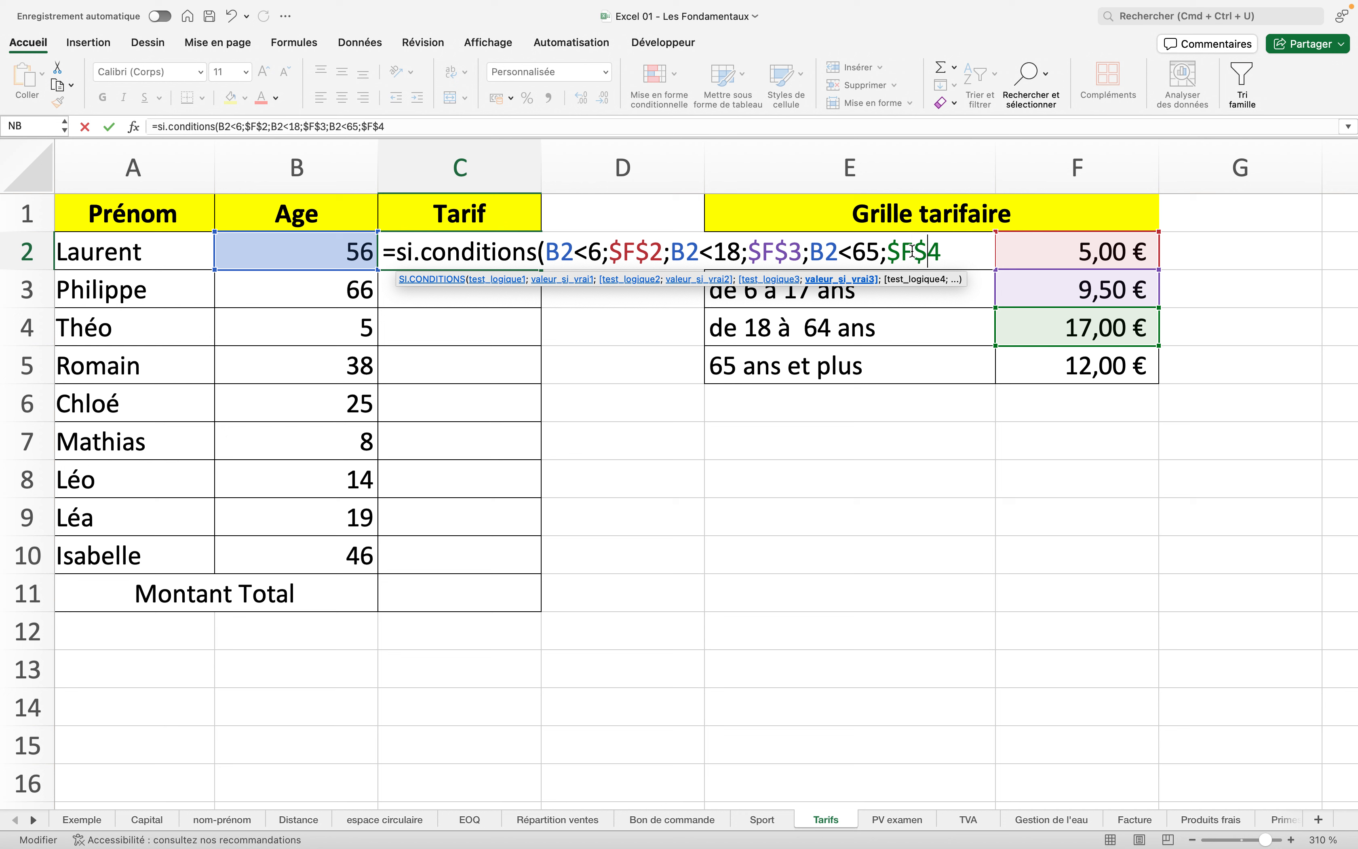
left_click(945, 253)
type(";")
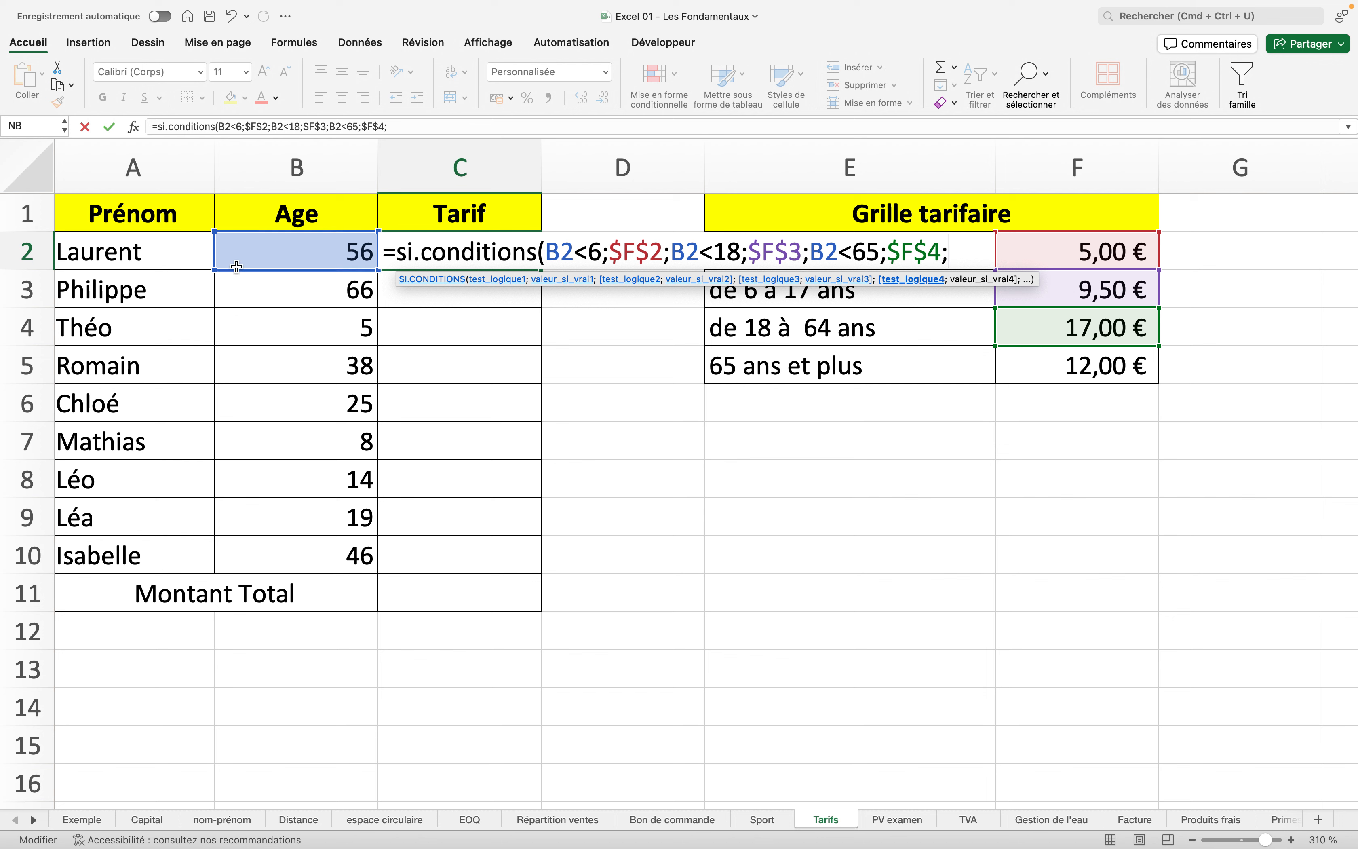
Add B2>=65 as the fourth logical test of the C2 formula
left_click(252, 260)
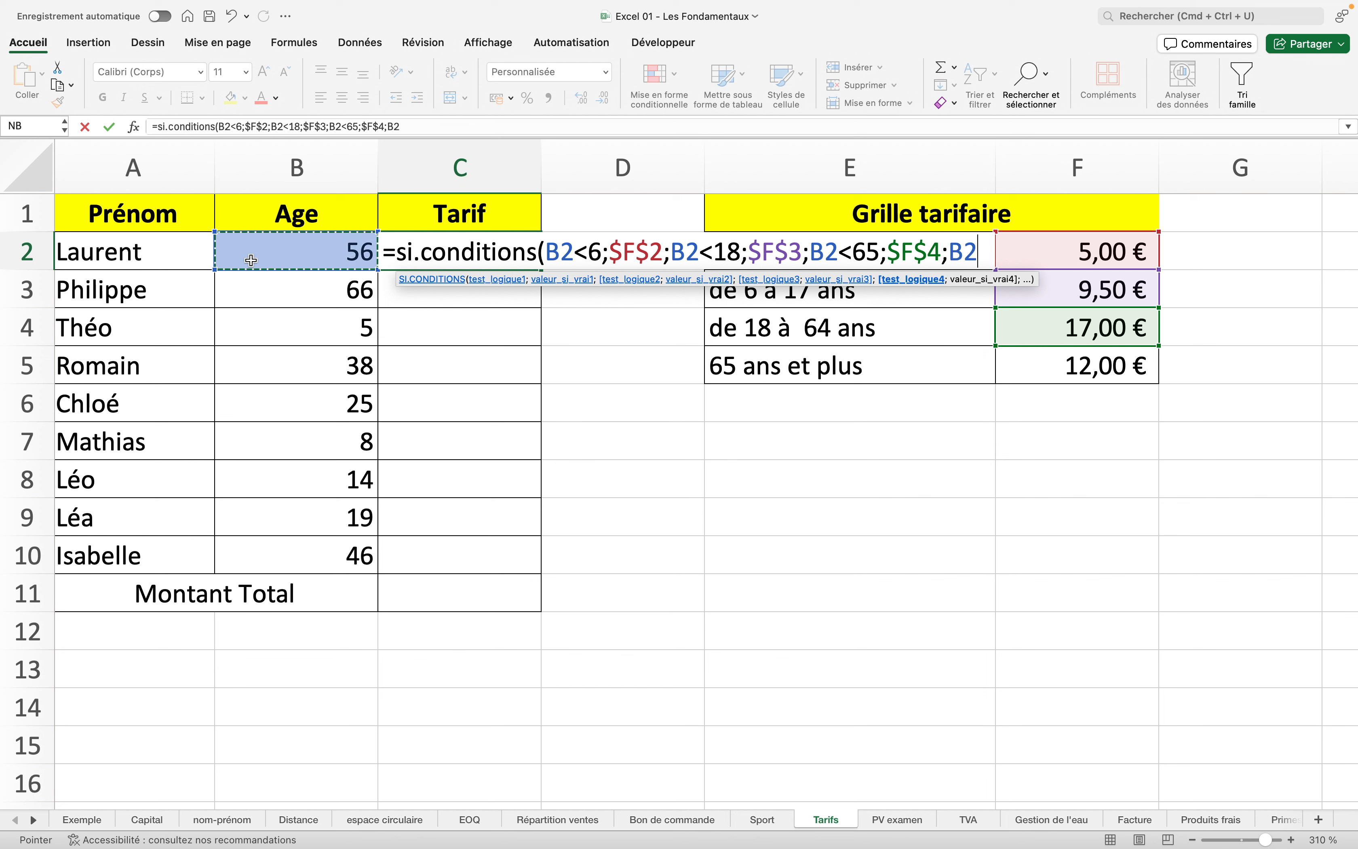
type("<")
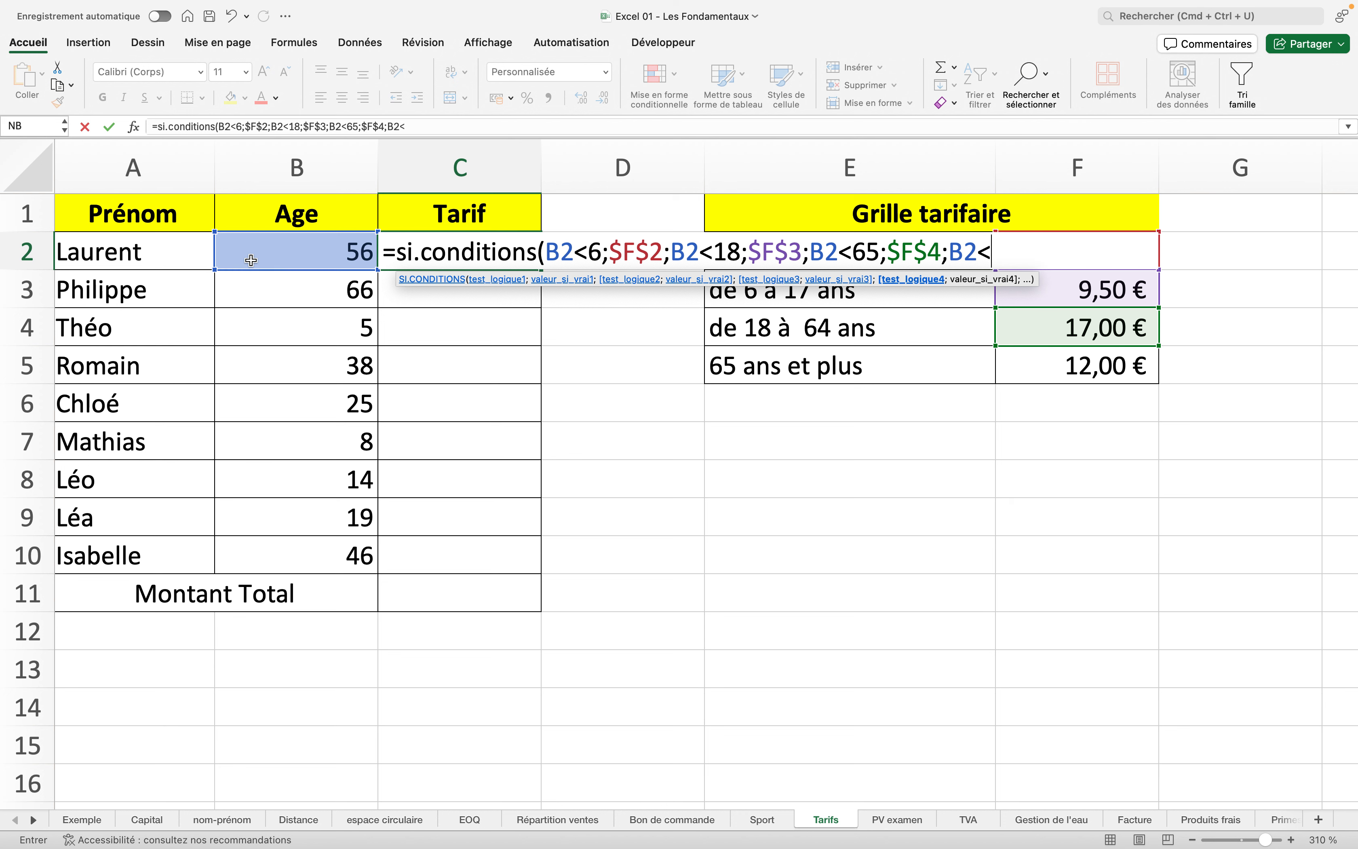
key("BackSpace")
type(">=65;")
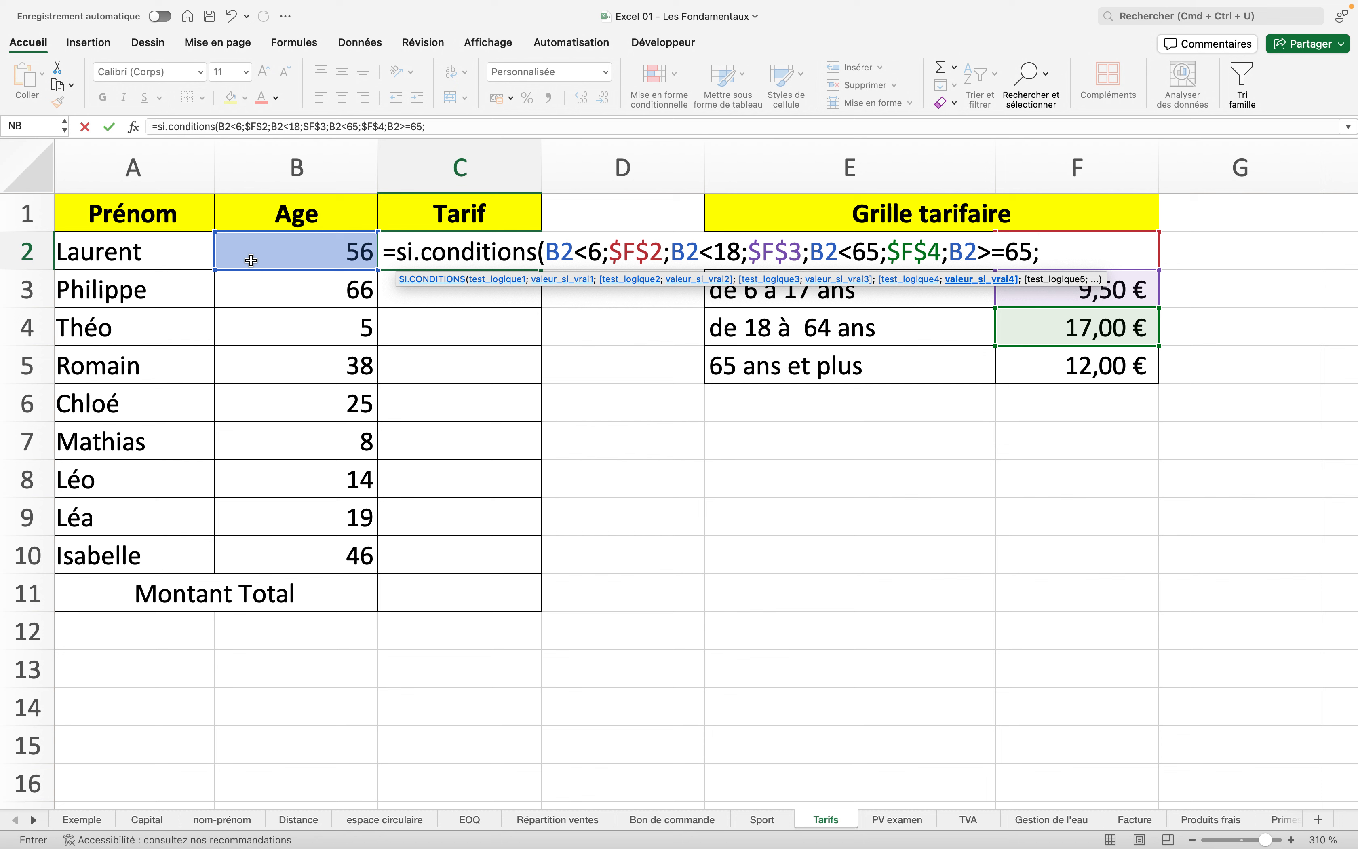
Return the 65-and-over price for the fourth test using the absolute reference $F$5, and complete the C2 formula
type("12")
key("BackSpace")
key("BackSpace")
left_click(1018, 363)
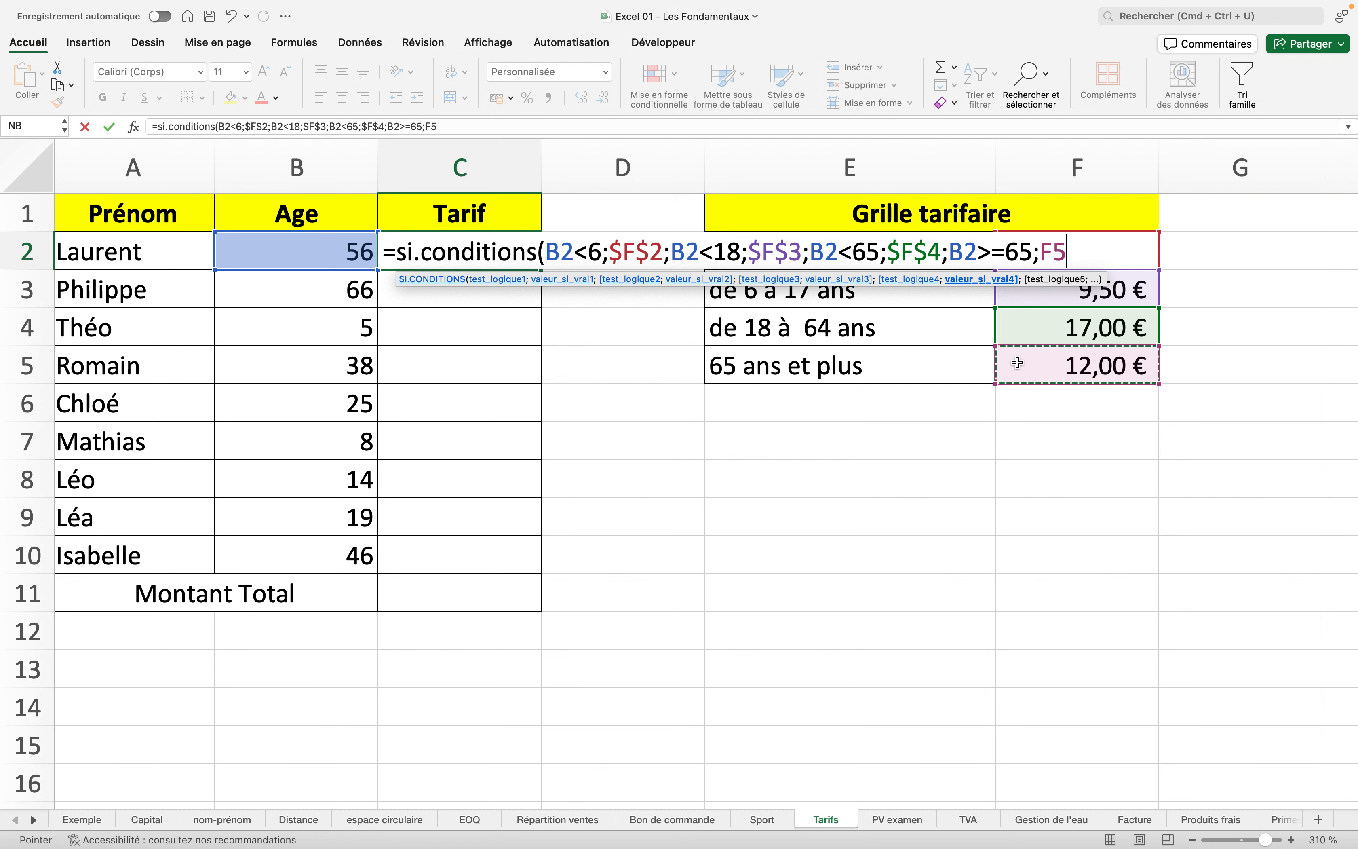
left_click(1042, 252)
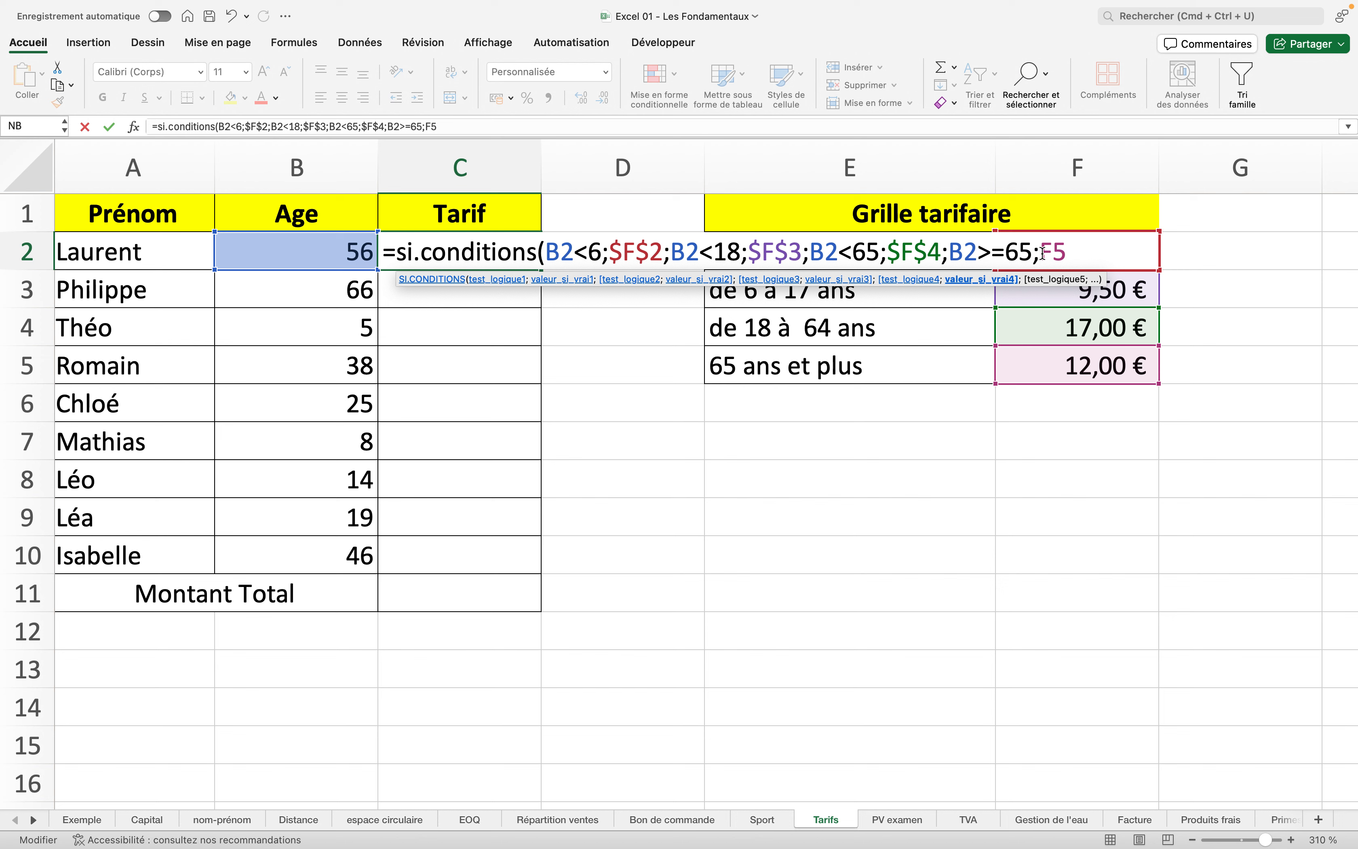
type("$")
left_click(1068, 250)
type("$")
type(")")
key("Return")
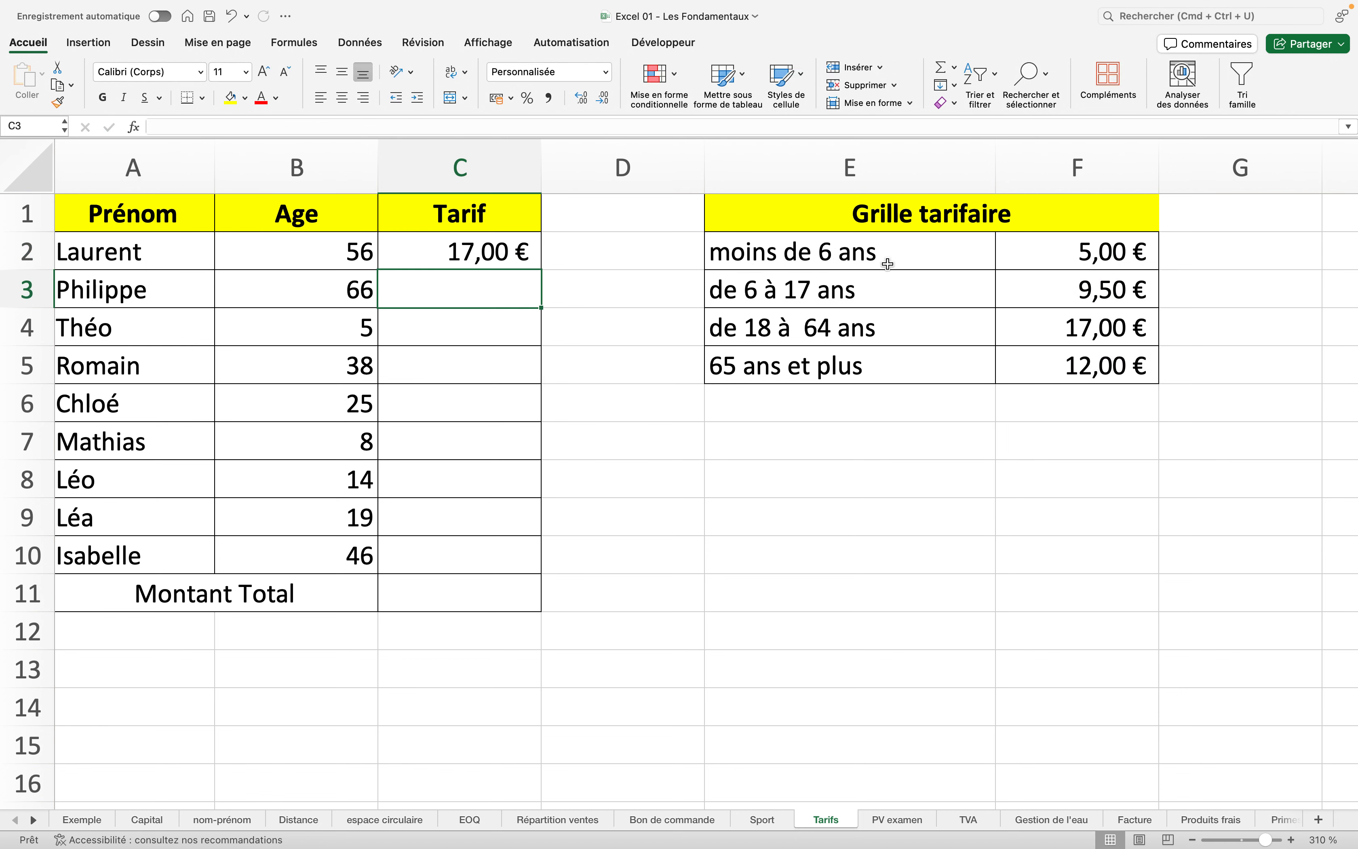
Copy the Tarif formula from C2 down through C10
left_click(545, 258)
left_click(519, 267)
left_click_drag(542, 270, 521, 563)
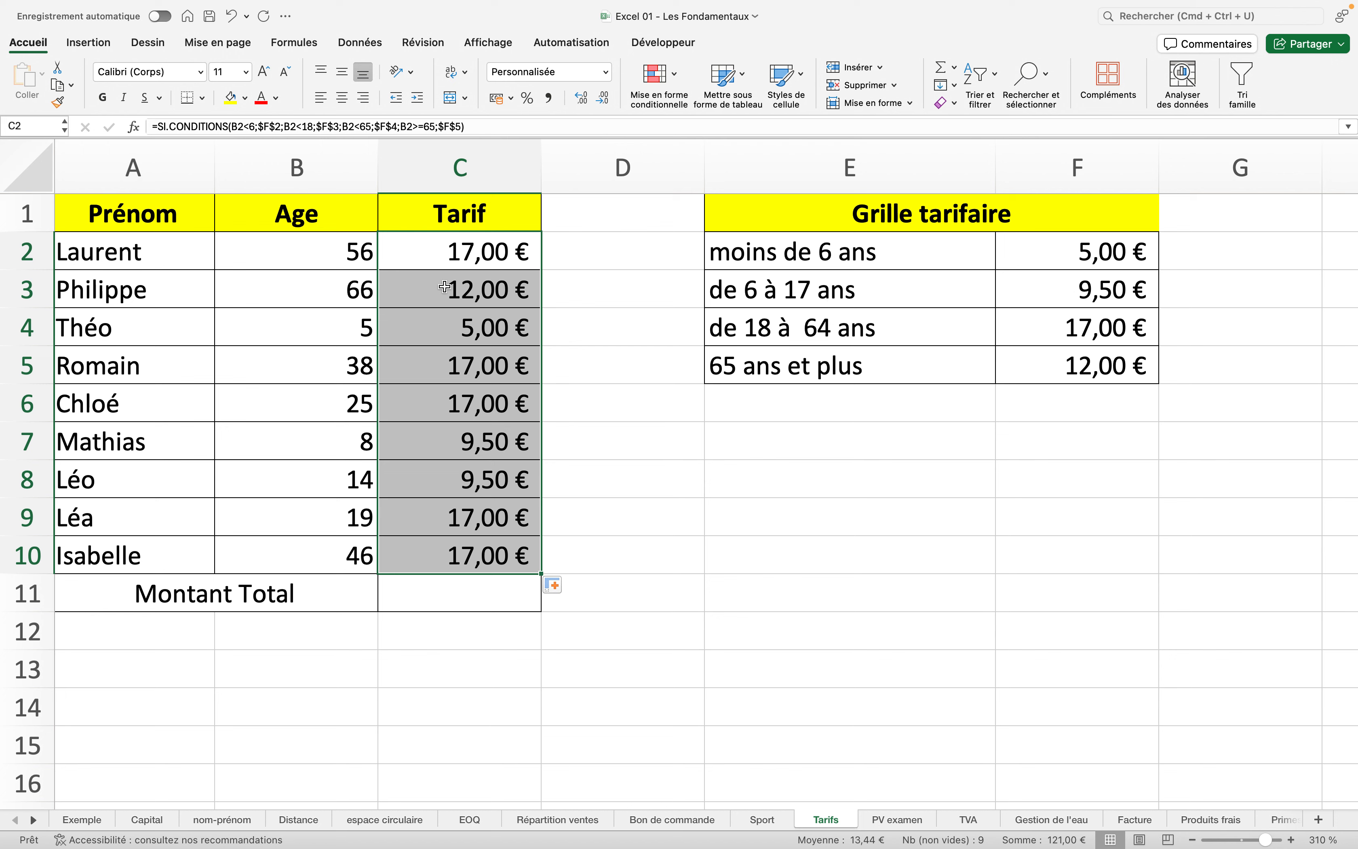
Calculate the Montant Total in C11 with a SOMME formula over C2:C10
left_click(461, 587)
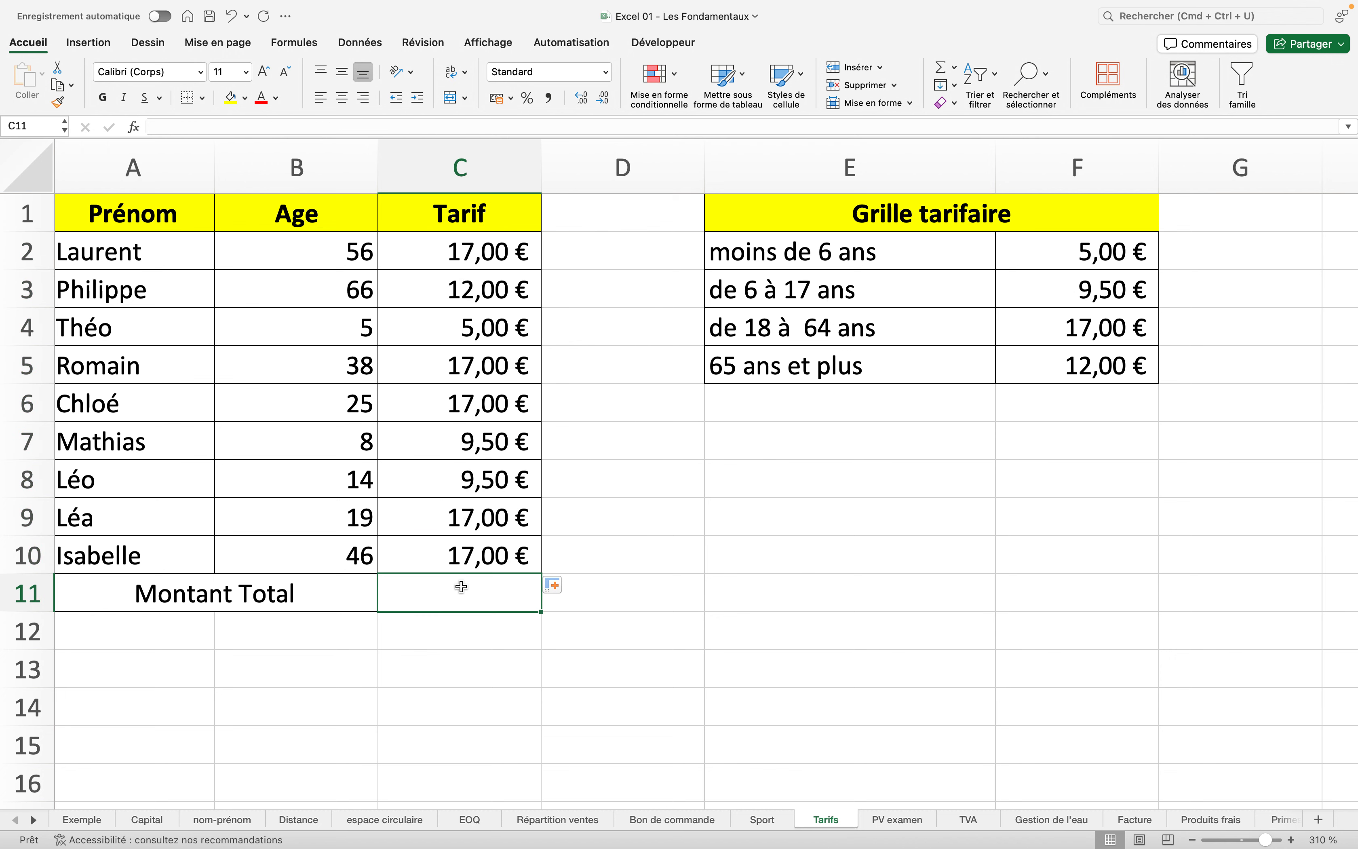
type("=s")
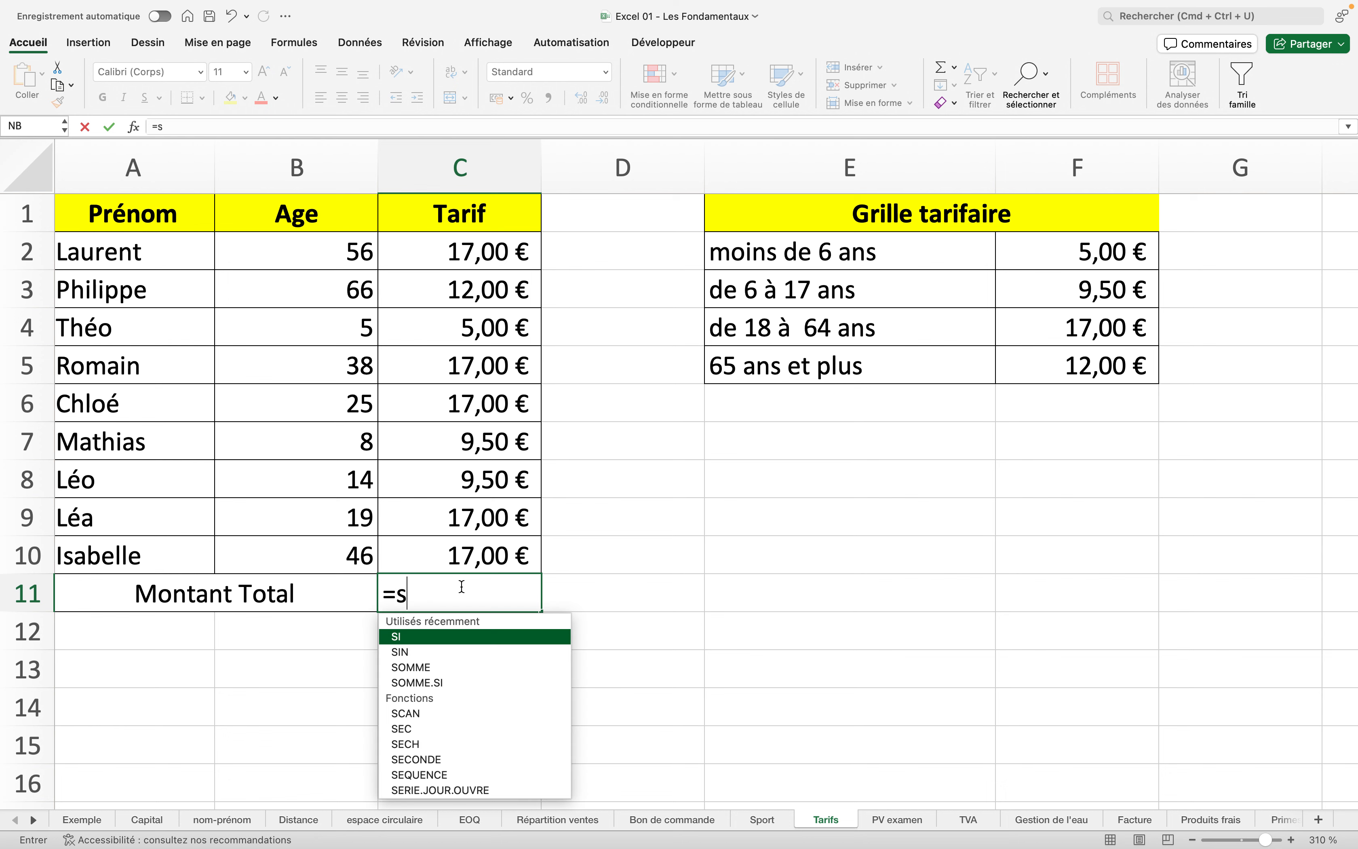
type("omme(")
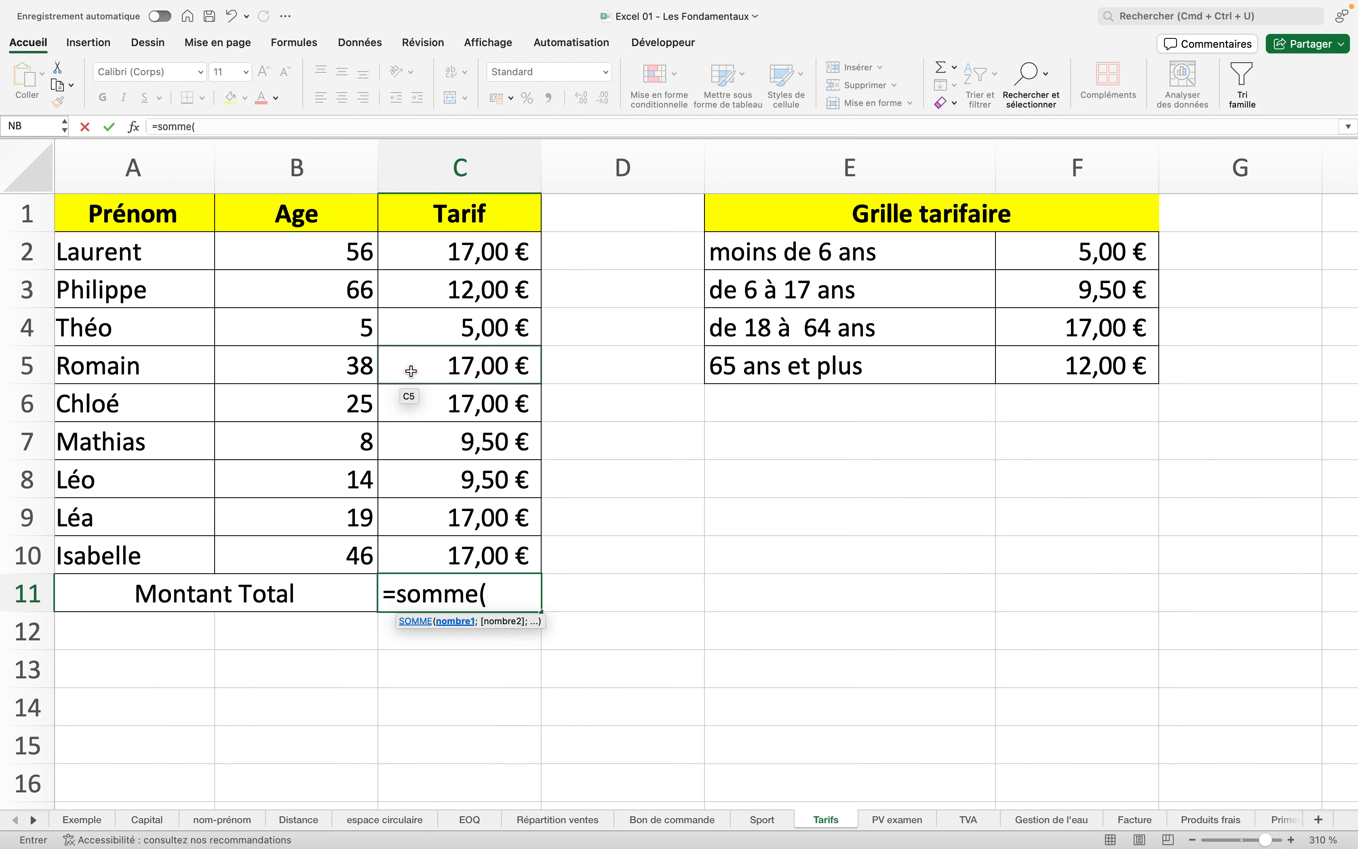
left_click_drag(428, 262, 419, 567)
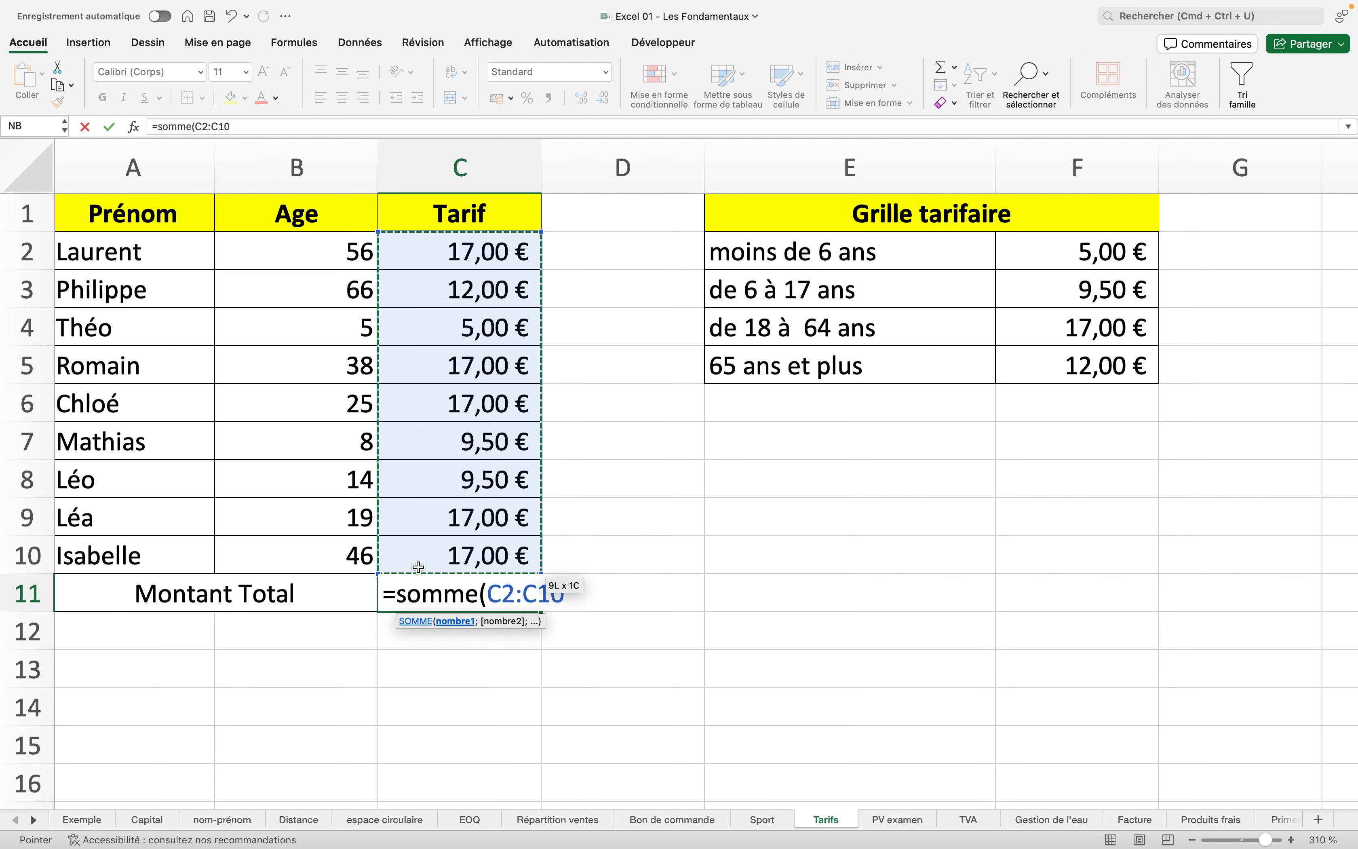
type(")")
key("Return")
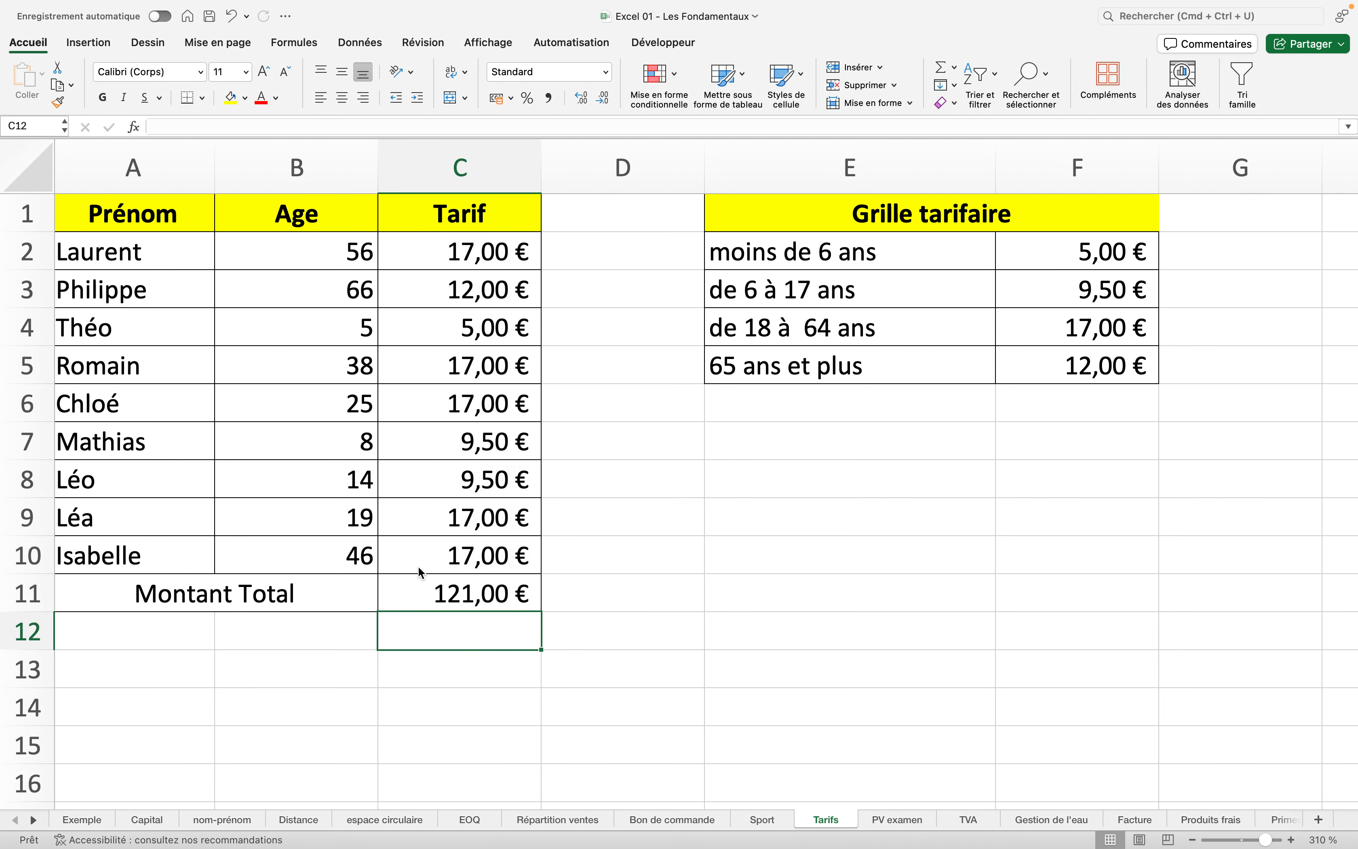